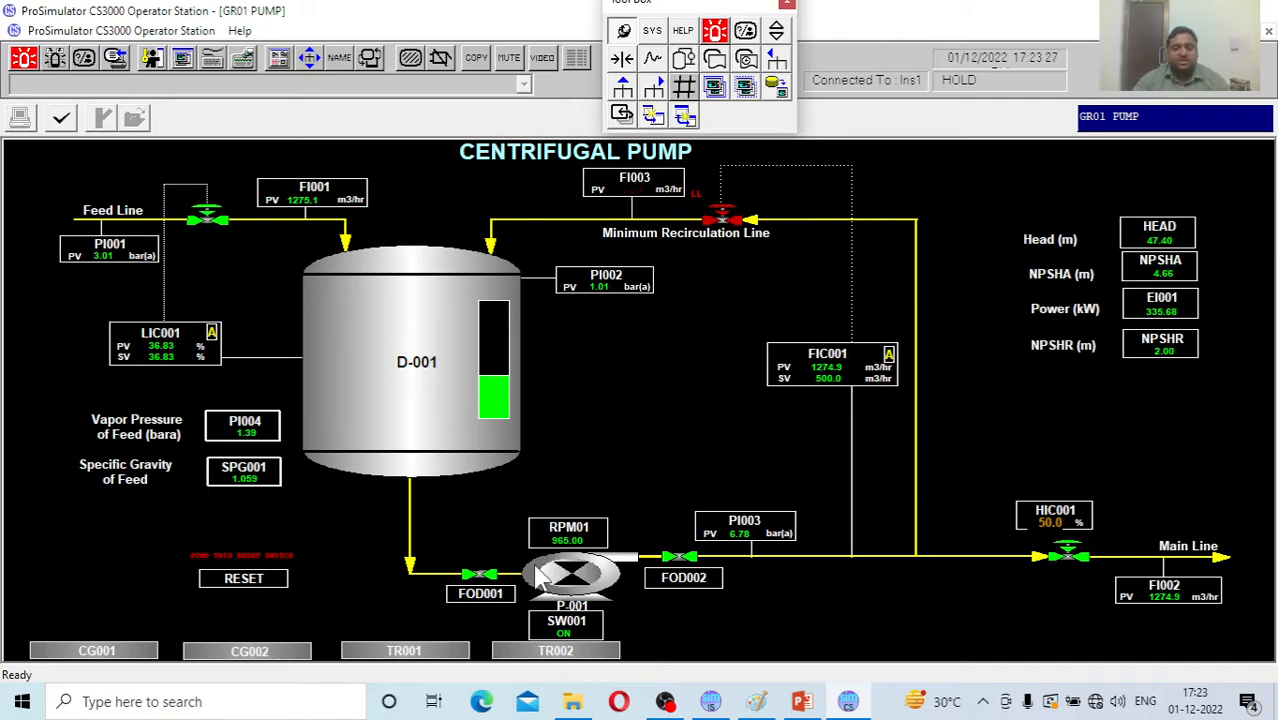
Switch to the ProSimulator Instructor Station and change the centrifugal pump model's startup mode to COLD START.
{"action": "left_click", "coordinate": [712, 703]}
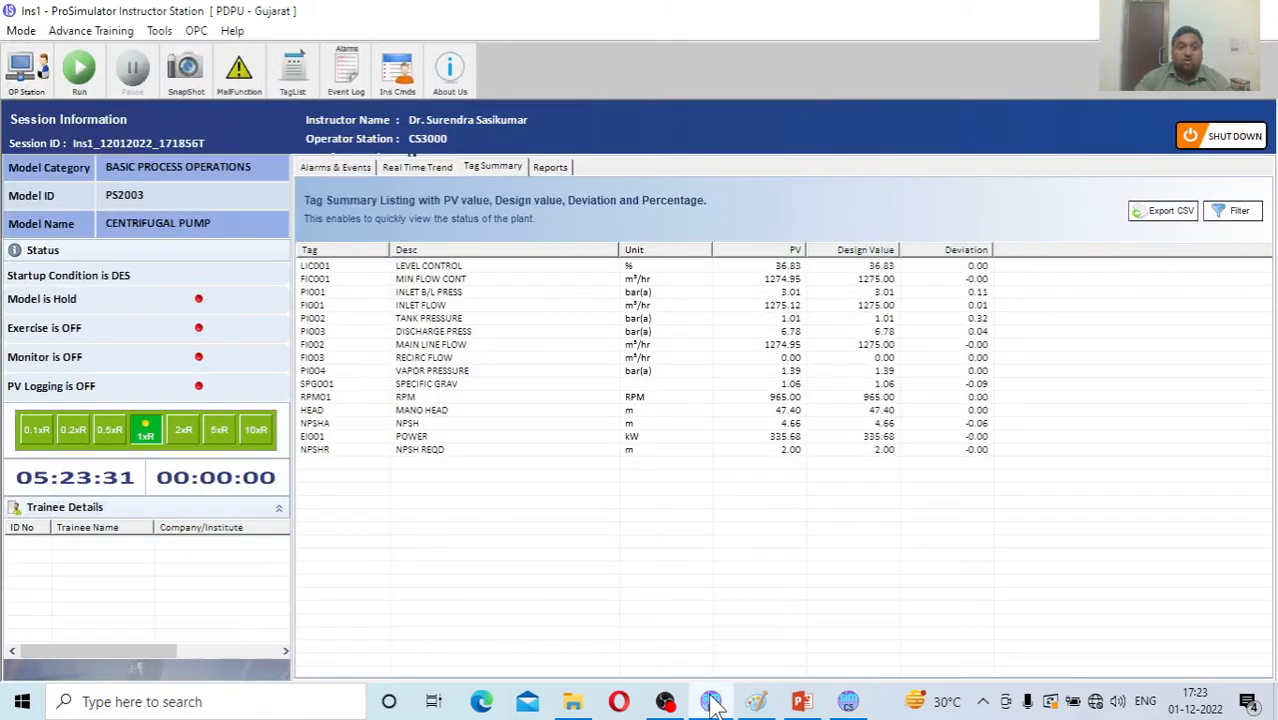
{"action": "left_click", "coordinate": [22, 31]}
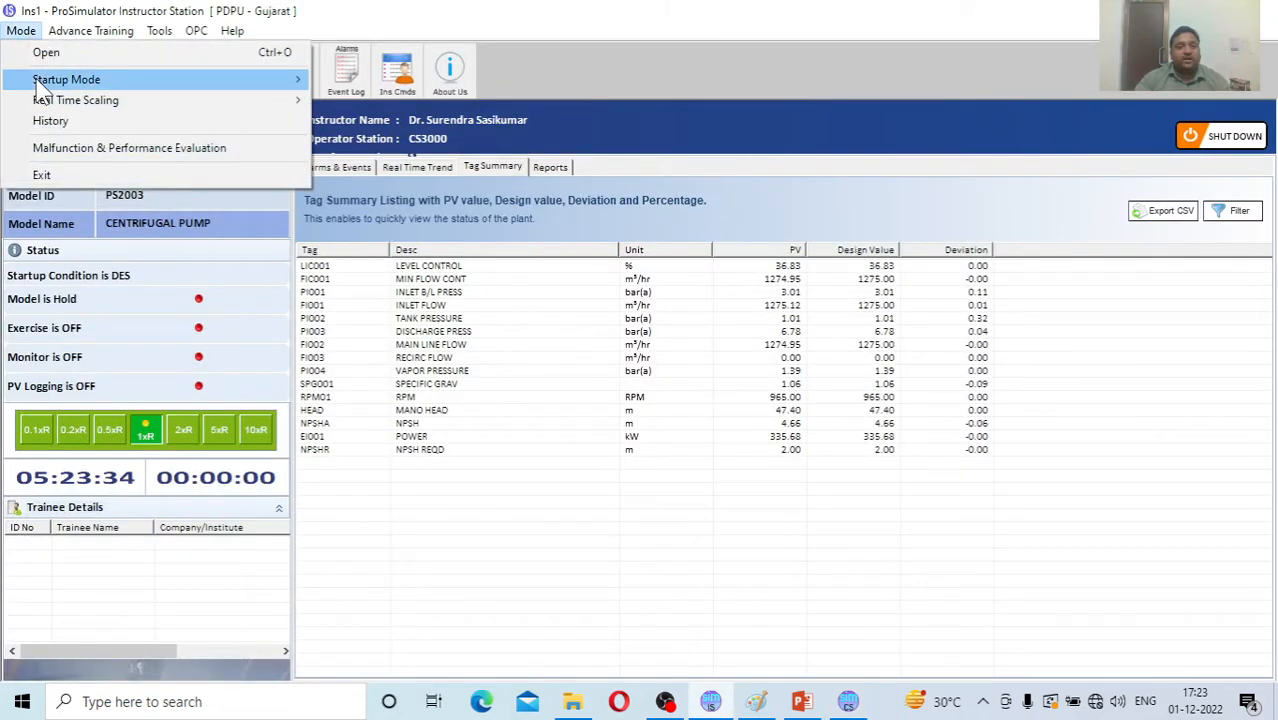
{"action": "mouse_move", "coordinate": [40, 86]}
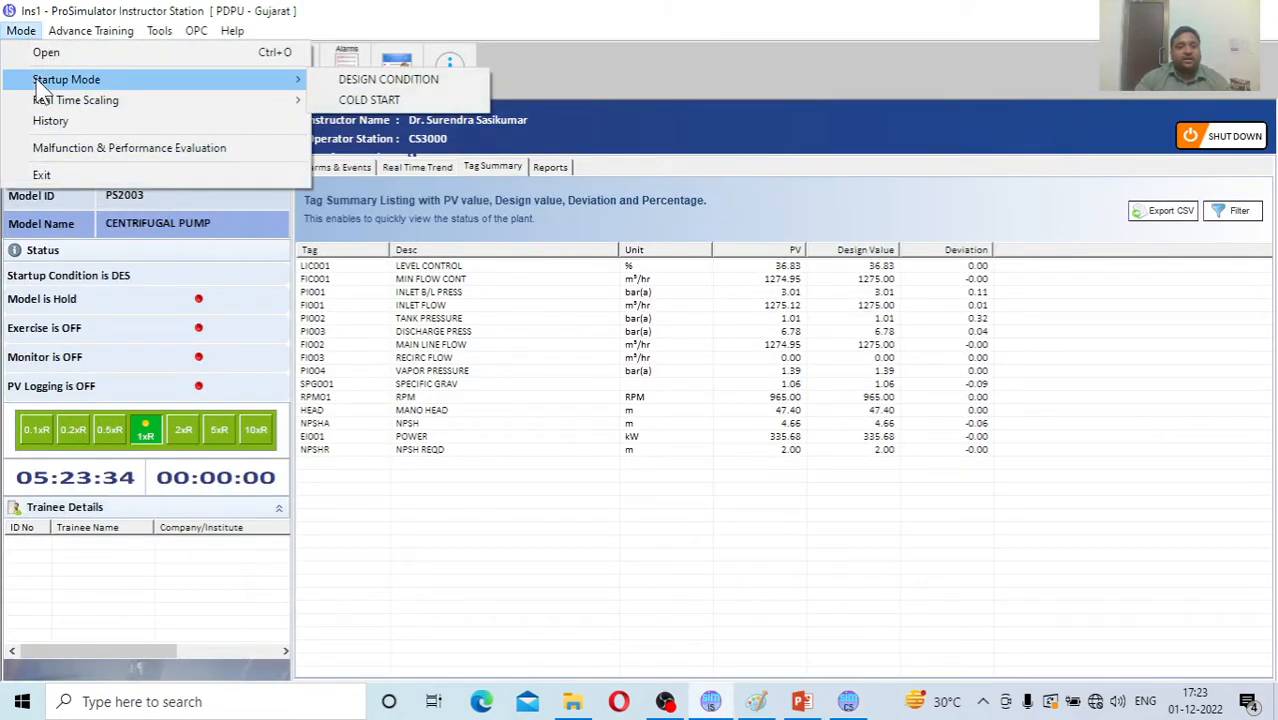
{"action": "left_click", "coordinate": [369, 100]}
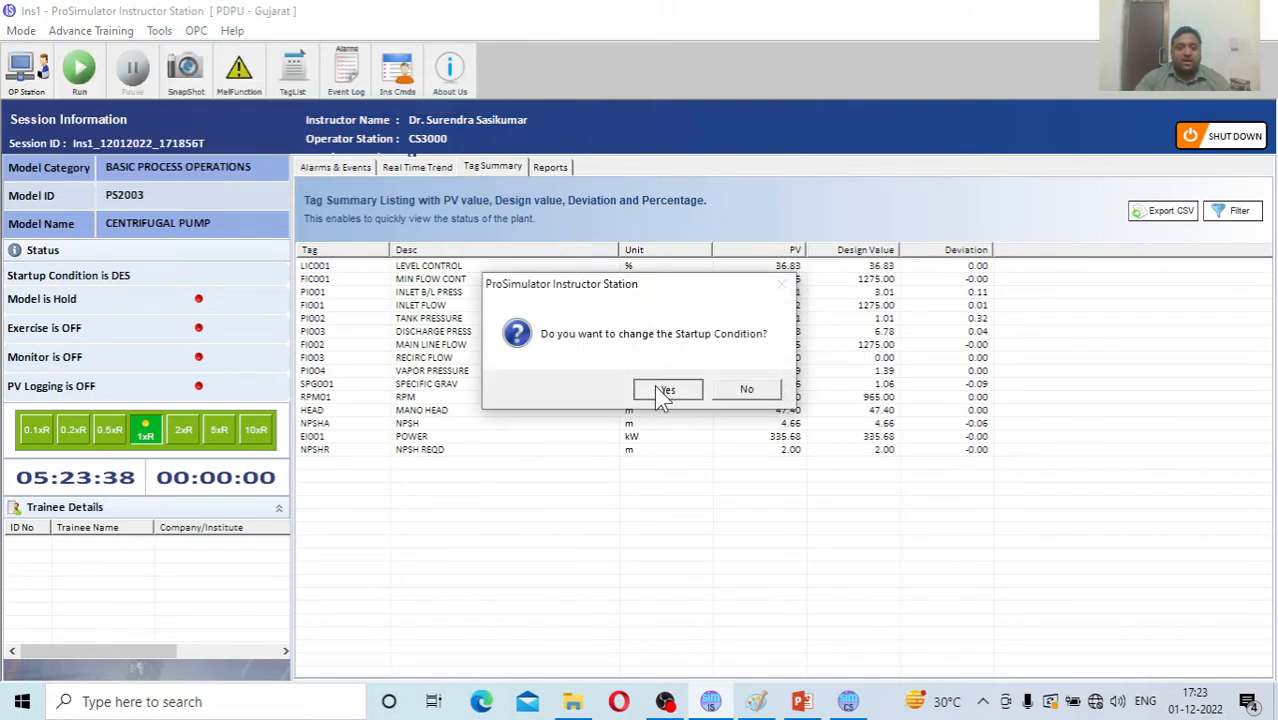
{"action": "left_click", "coordinate": [660, 389]}
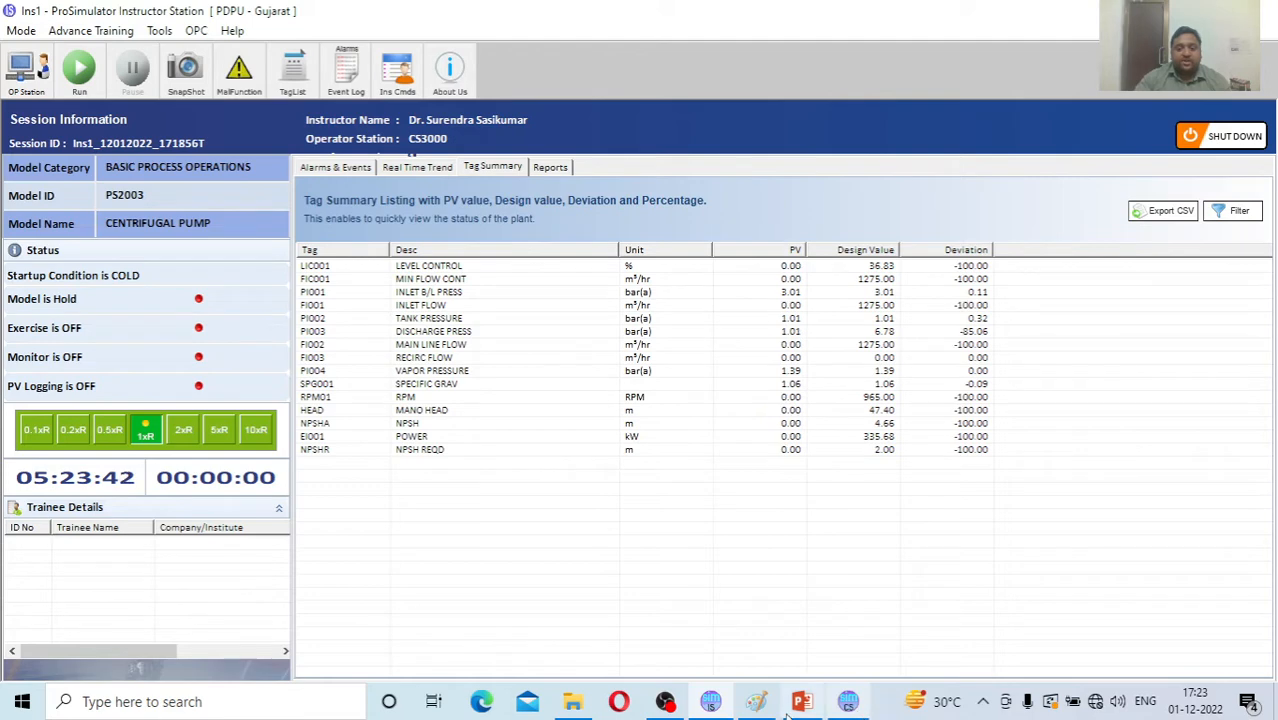
Run the pump model from the Instructor Station and mute the alarms in the CS3000 Operator Station.
{"action": "left_click", "coordinate": [848, 701]}
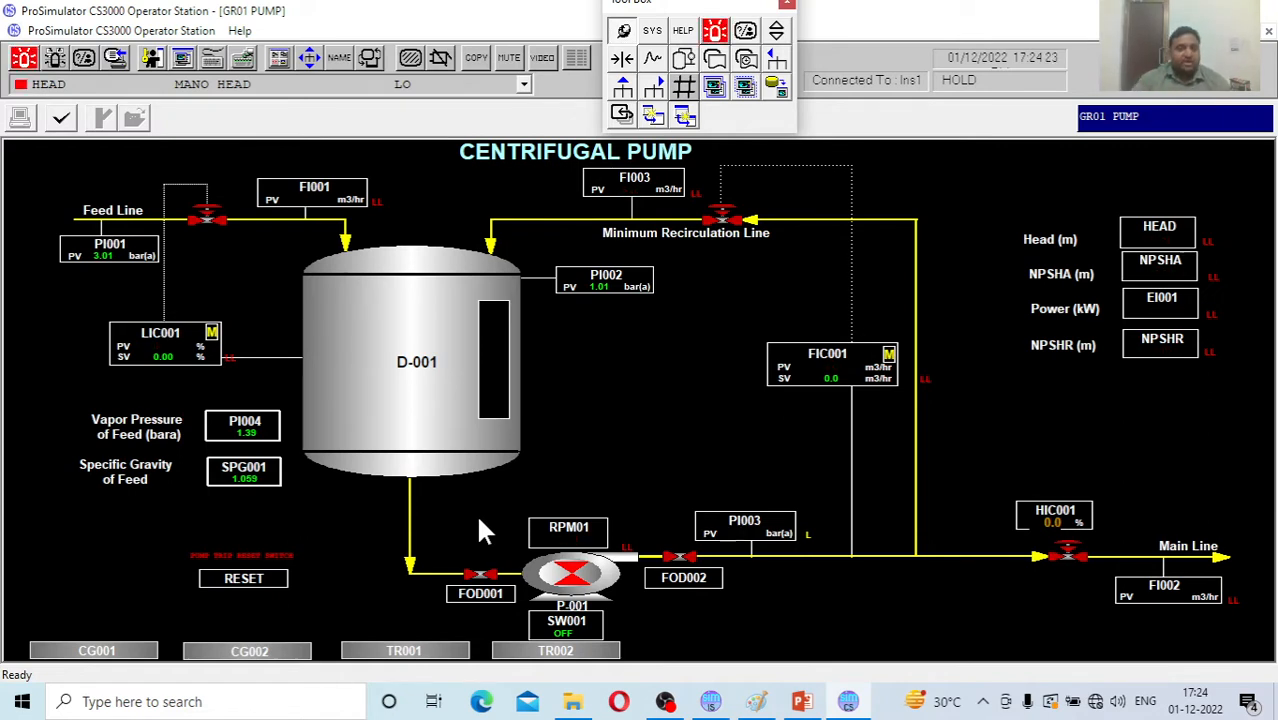
{"action": "left_click", "coordinate": [711, 702]}
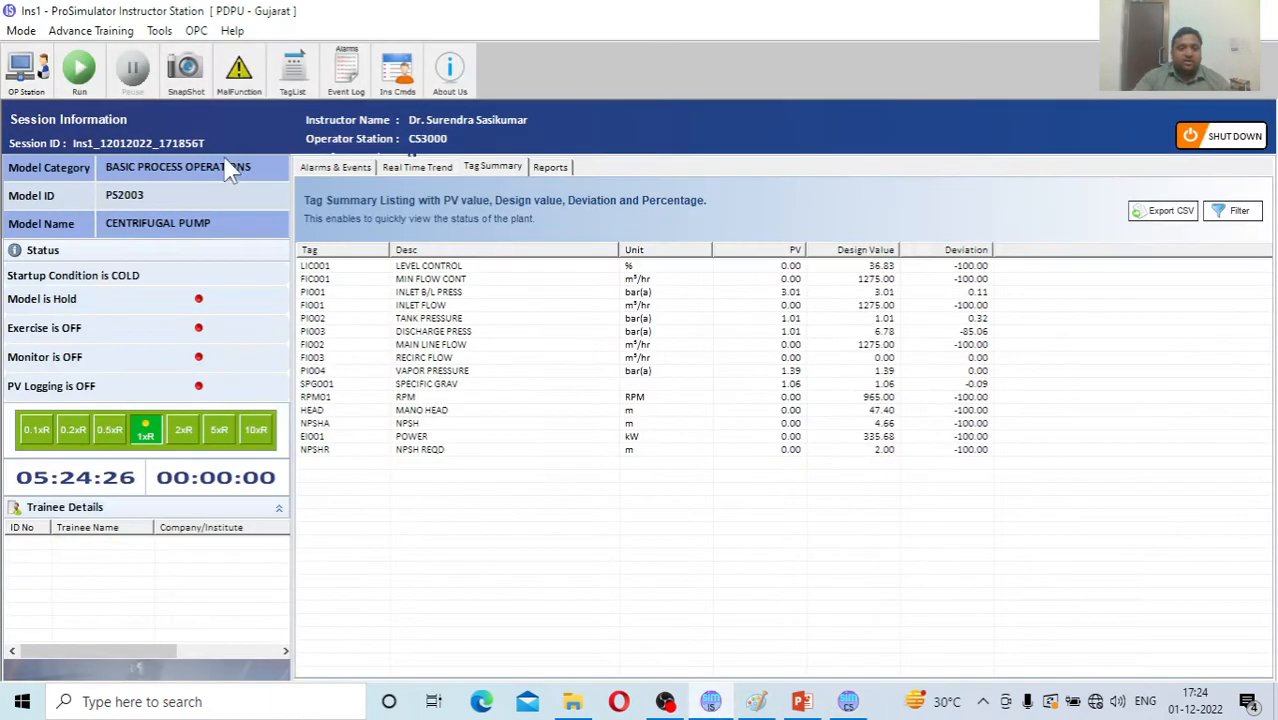
{"action": "left_click", "coordinate": [78, 75]}
{"action": "left_click", "coordinate": [846, 700]}
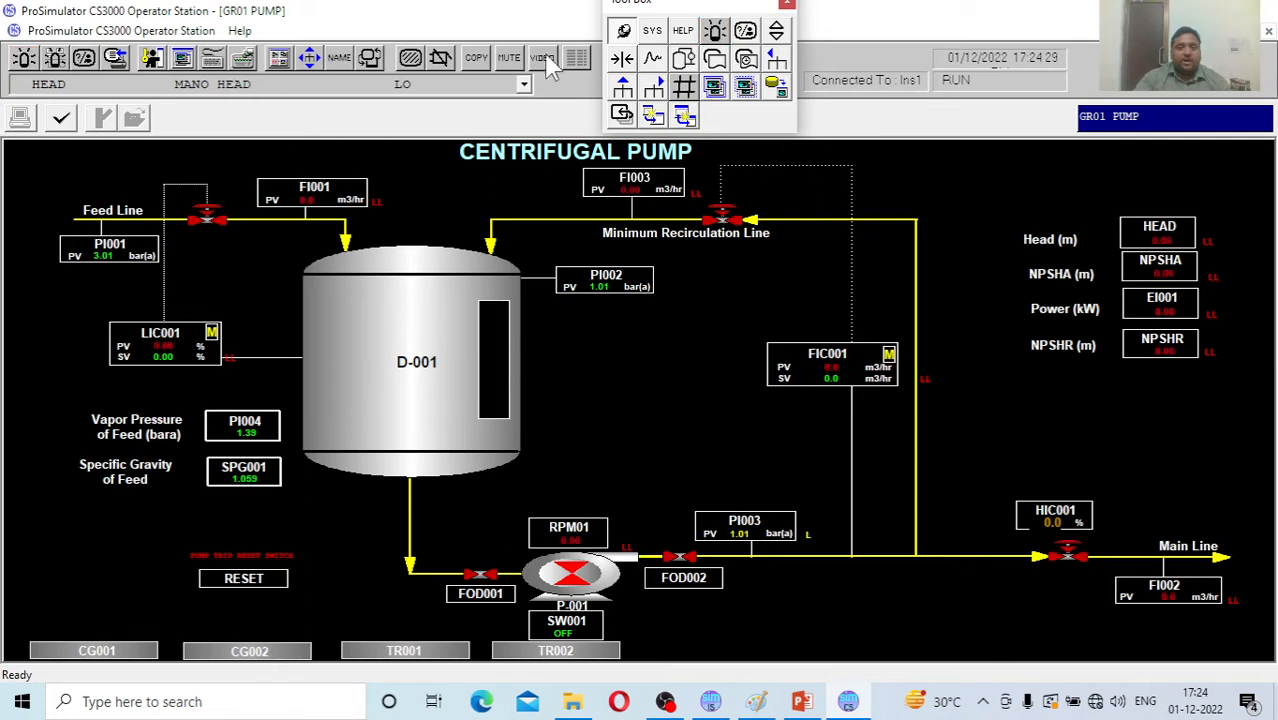
{"action": "left_click", "coordinate": [509, 58]}
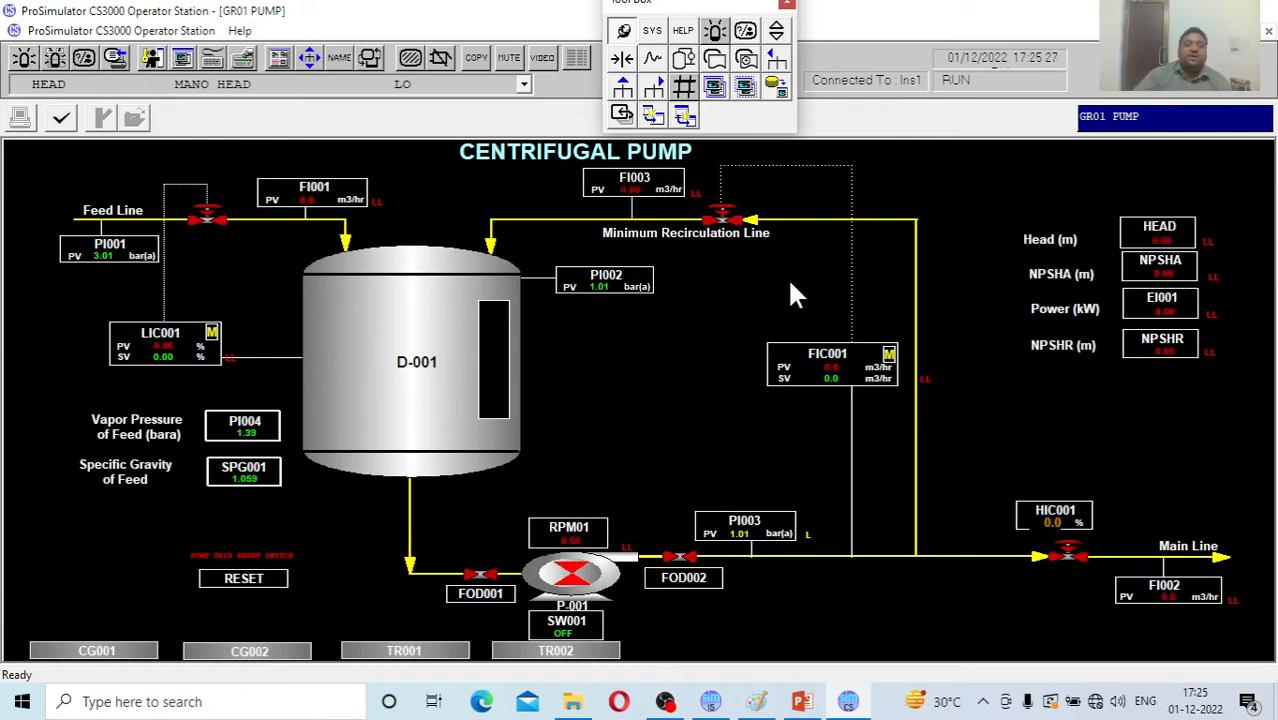
Check the design values in the Instructor Station's tag summary and switch level controller LIC001 to automatic mode in the Operator Station.
{"action": "left_click", "coordinate": [719, 707]}
{"action": "left_click", "coordinate": [445, 168]}
{"action": "left_click", "coordinate": [490, 168]}
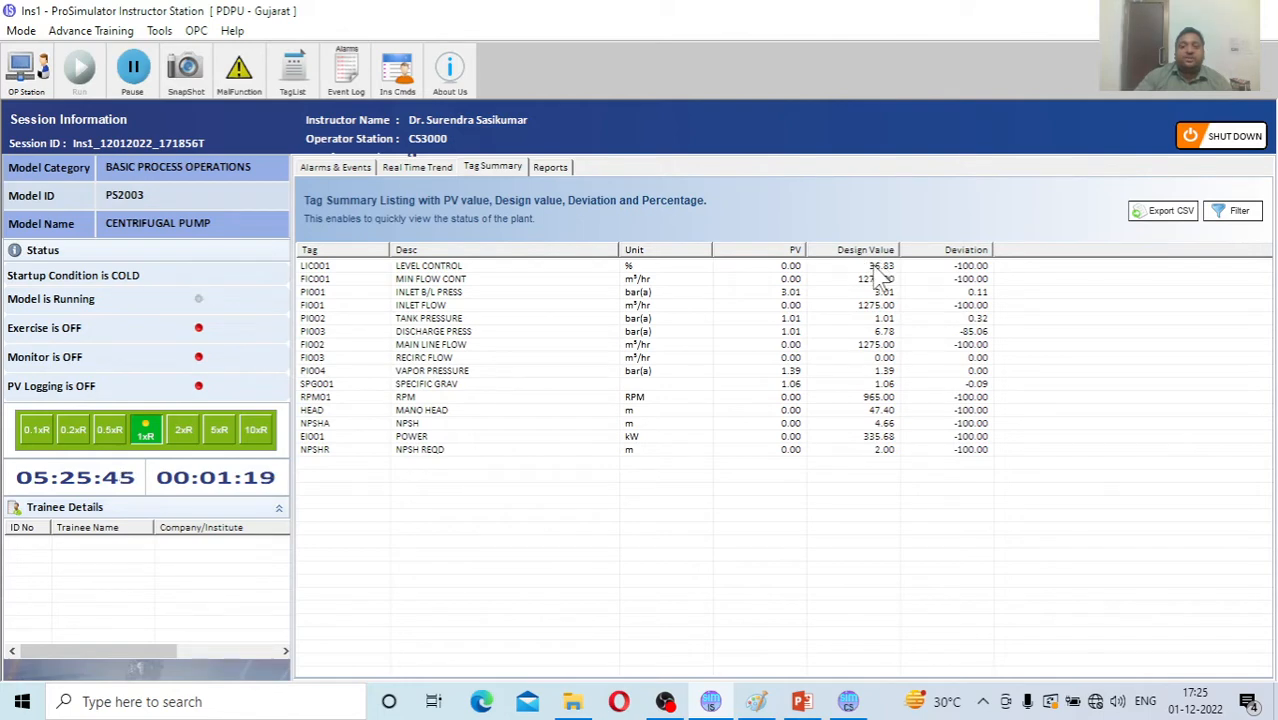
{"action": "left_click", "coordinate": [1170, 11]}
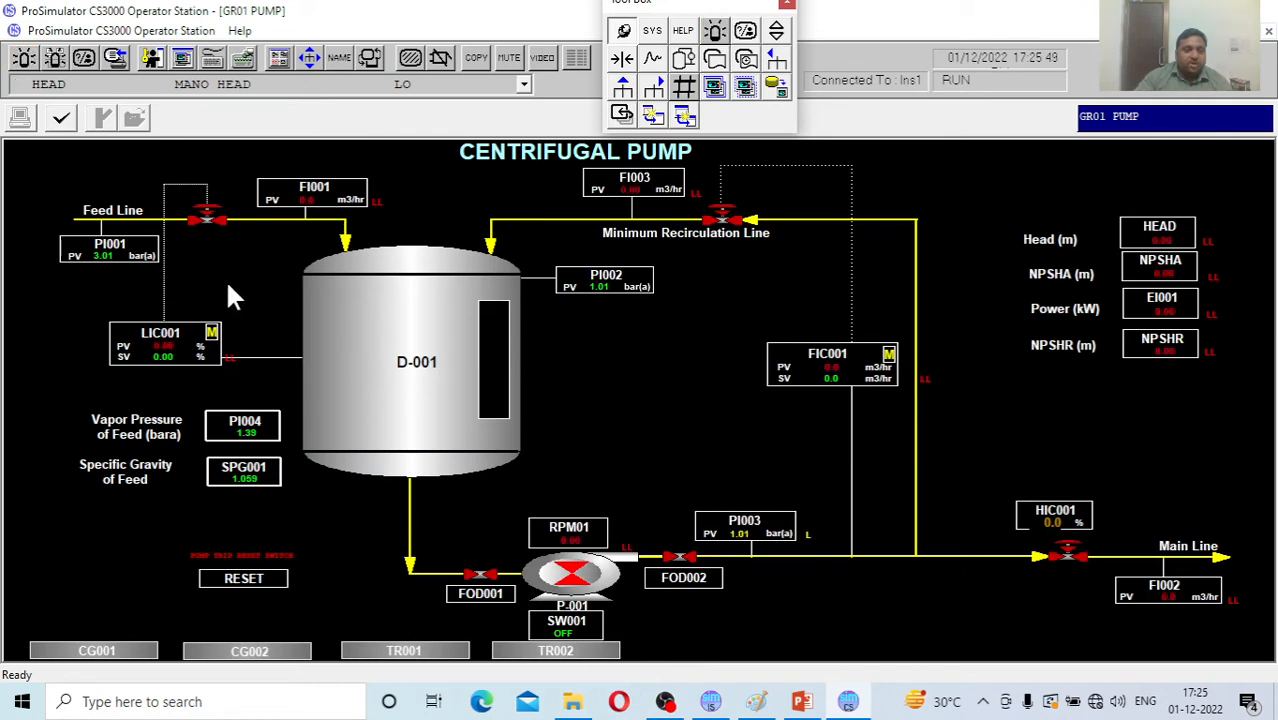
{"action": "left_click", "coordinate": [212, 337]}
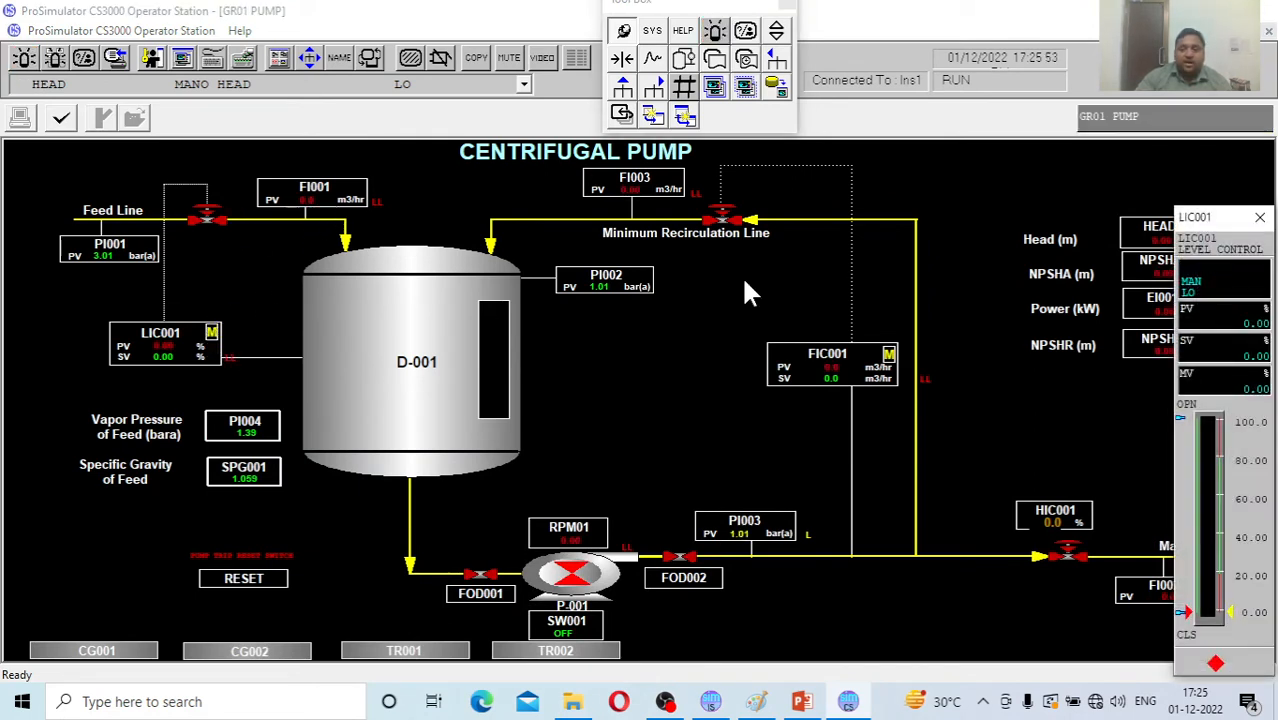
{"action": "left_click", "coordinate": [1193, 287]}
{"action": "left_click", "coordinate": [1117, 303]}
{"action": "left_click", "coordinate": [1176, 350]}
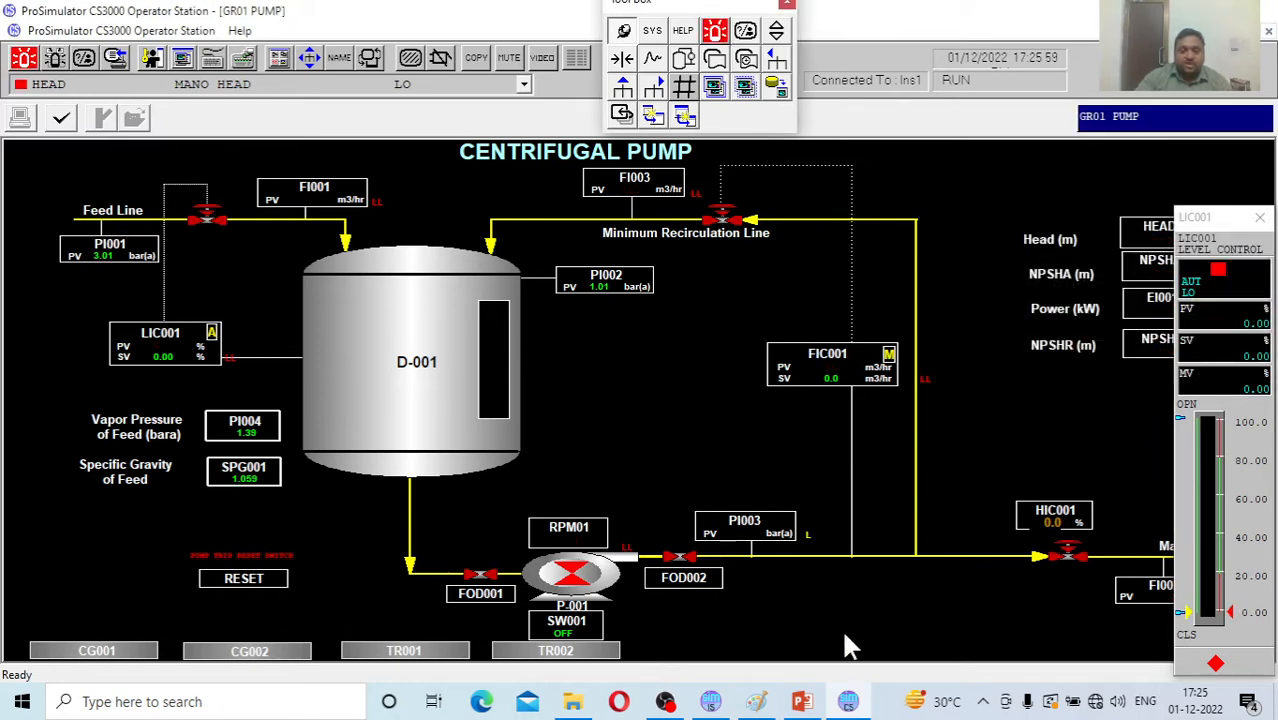
Recheck the level's design value in the Instructor Station and set the LIC001 set value to 36.83 % in the Operator Station.
{"action": "left_click", "coordinate": [848, 701]}
{"action": "left_click", "coordinate": [832, 712]}
{"action": "left_click", "coordinate": [711, 702]}
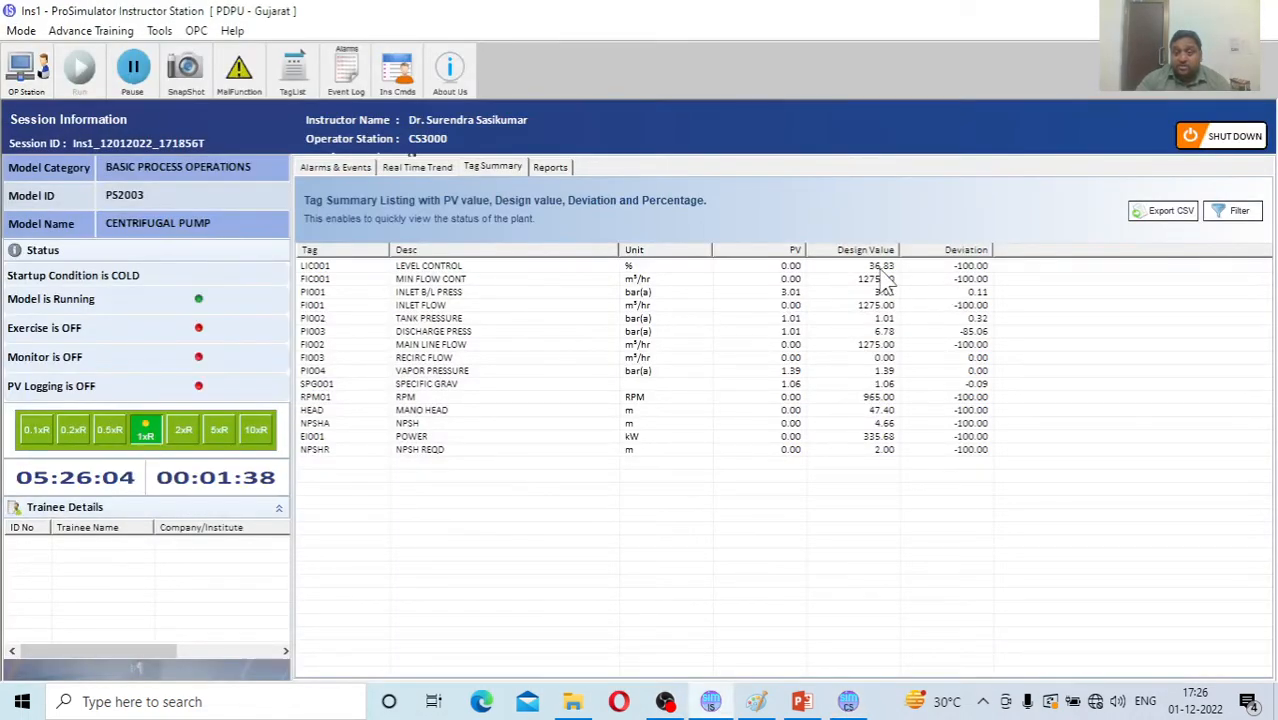
{"action": "left_click", "coordinate": [848, 702]}
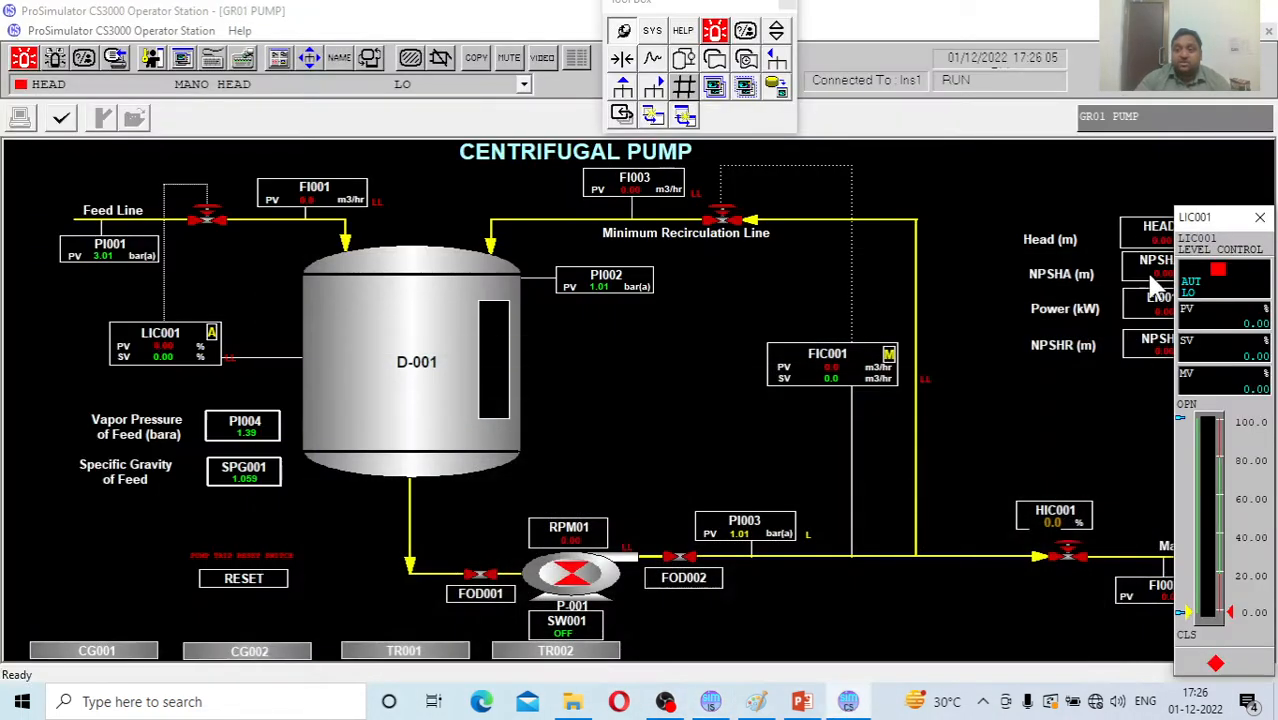
{"action": "left_click", "coordinate": [1214, 345]}
{"action": "type", "text": "3"}
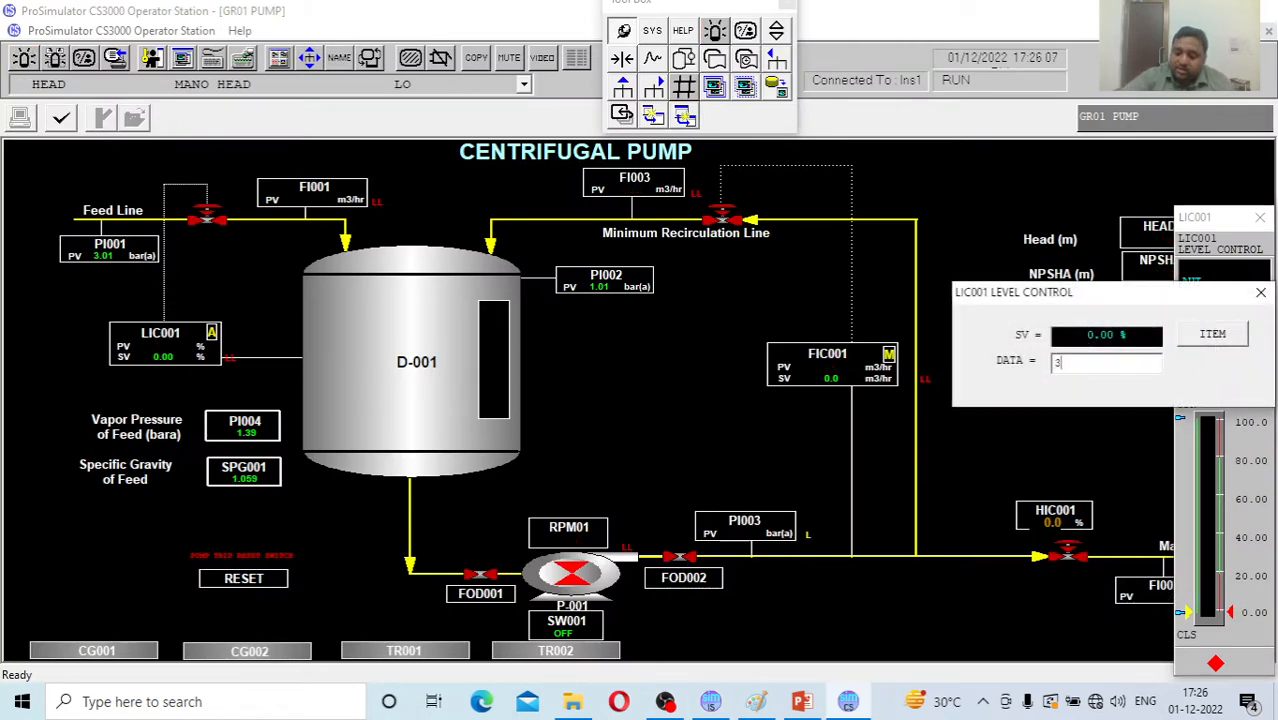
{"action": "type", "text": "6.15"}
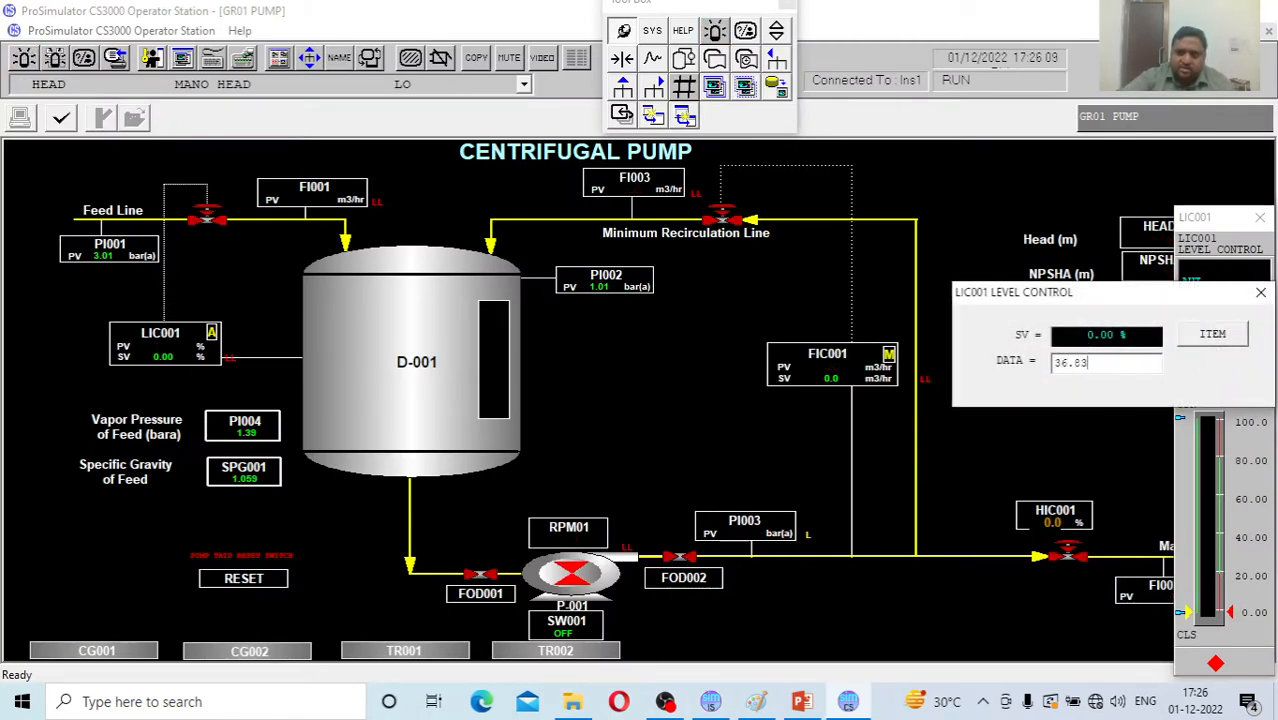
{"action": "key", "text": "Return"}
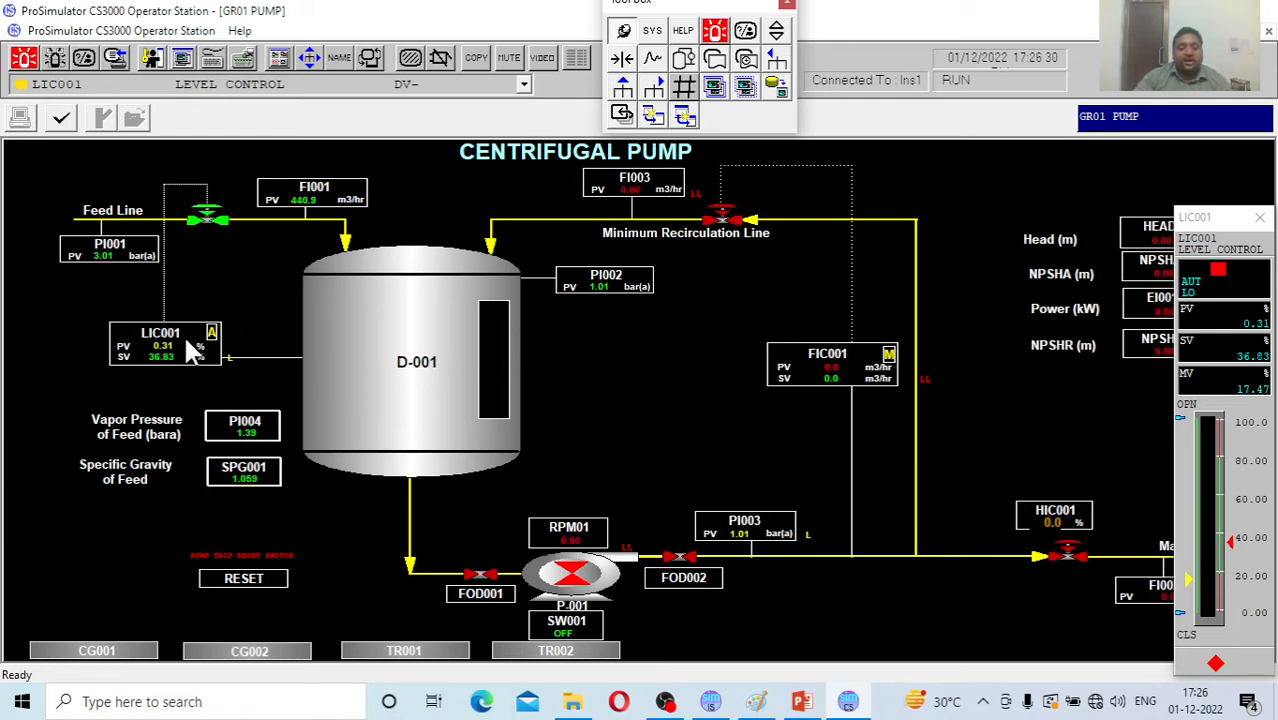
Set the simulation speed to 5xR in the Instructor Station and return to the Operator Station.
{"action": "left_click", "coordinate": [710, 703]}
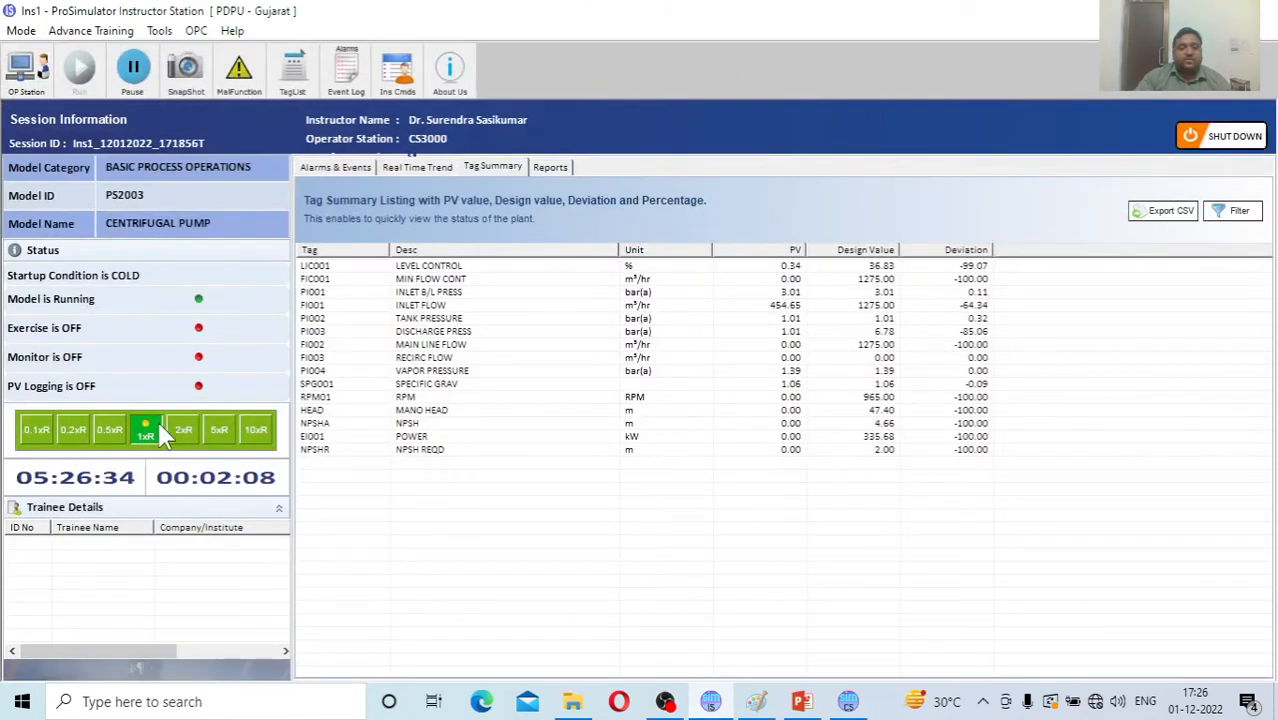
{"action": "left_click", "coordinate": [220, 432]}
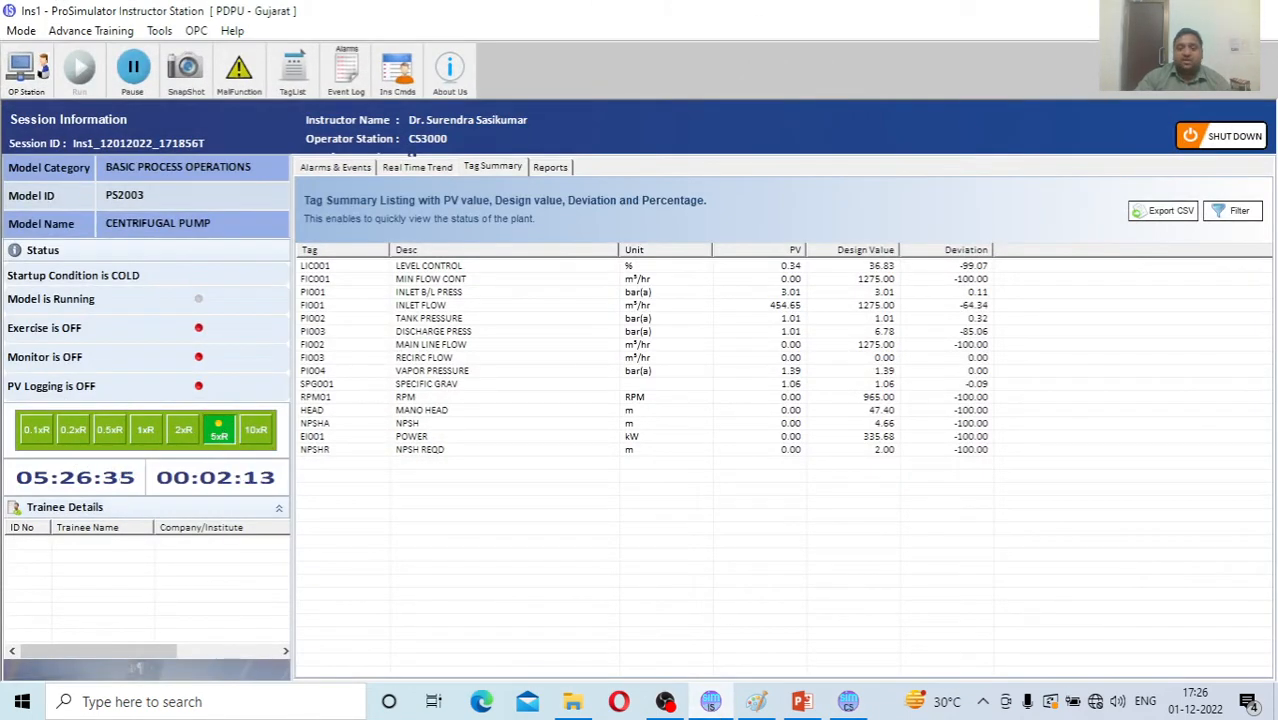
{"action": "key", "text": "alt+Tab"}
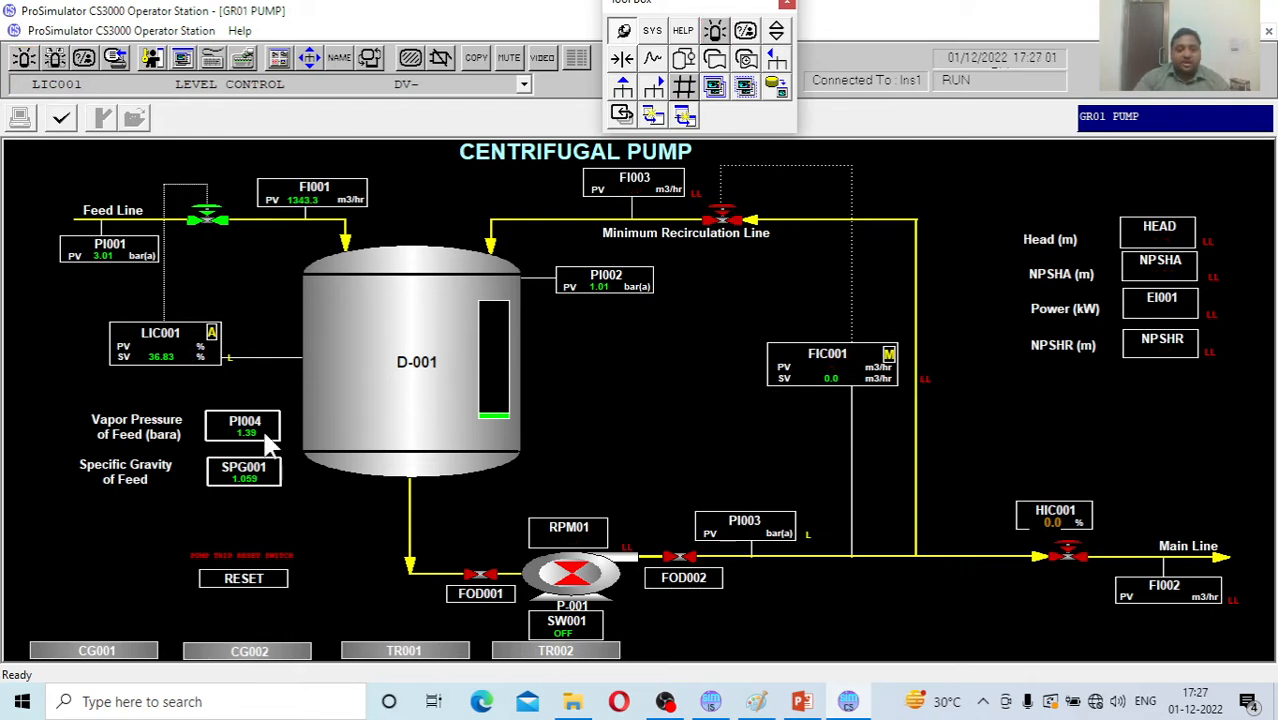
Raise the simulation speed to 10xR in the Instructor Station and return to the pump graphic to follow the tank filling.
{"action": "left_click", "coordinate": [711, 701]}
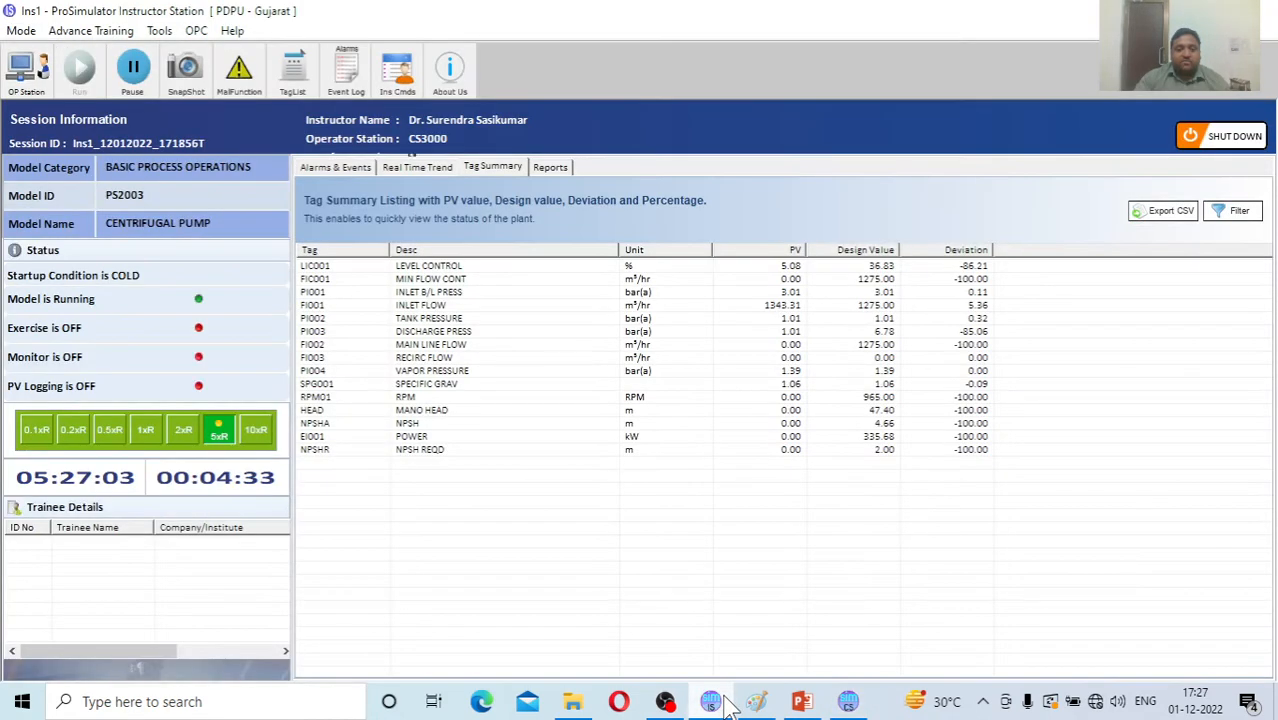
{"action": "left_click", "coordinate": [848, 701]}
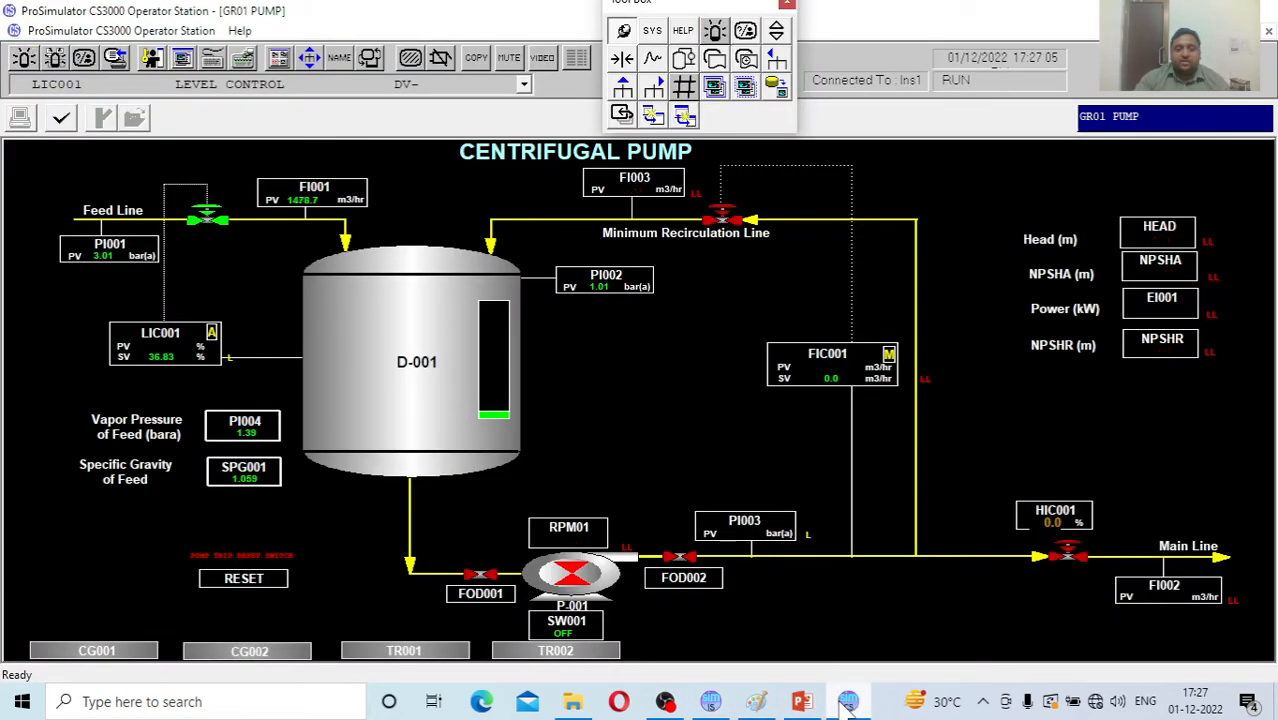
{"action": "left_click", "coordinate": [711, 701]}
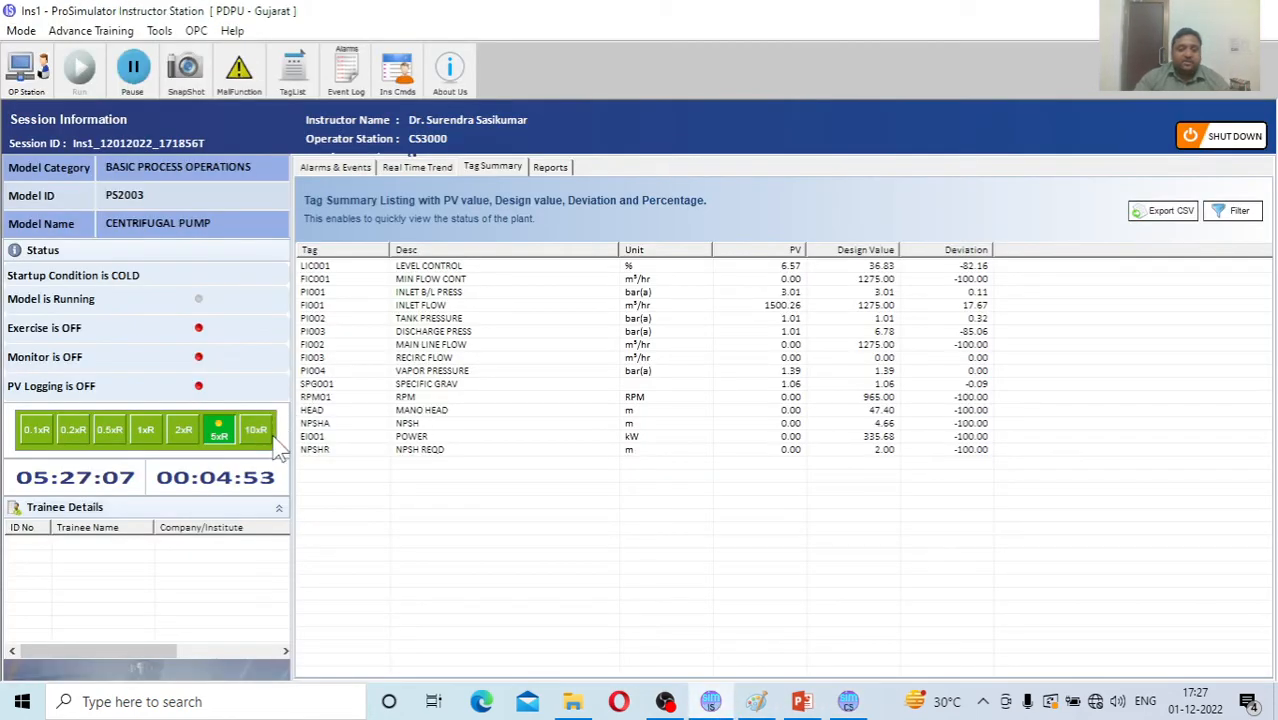
{"action": "left_click", "coordinate": [848, 701]}
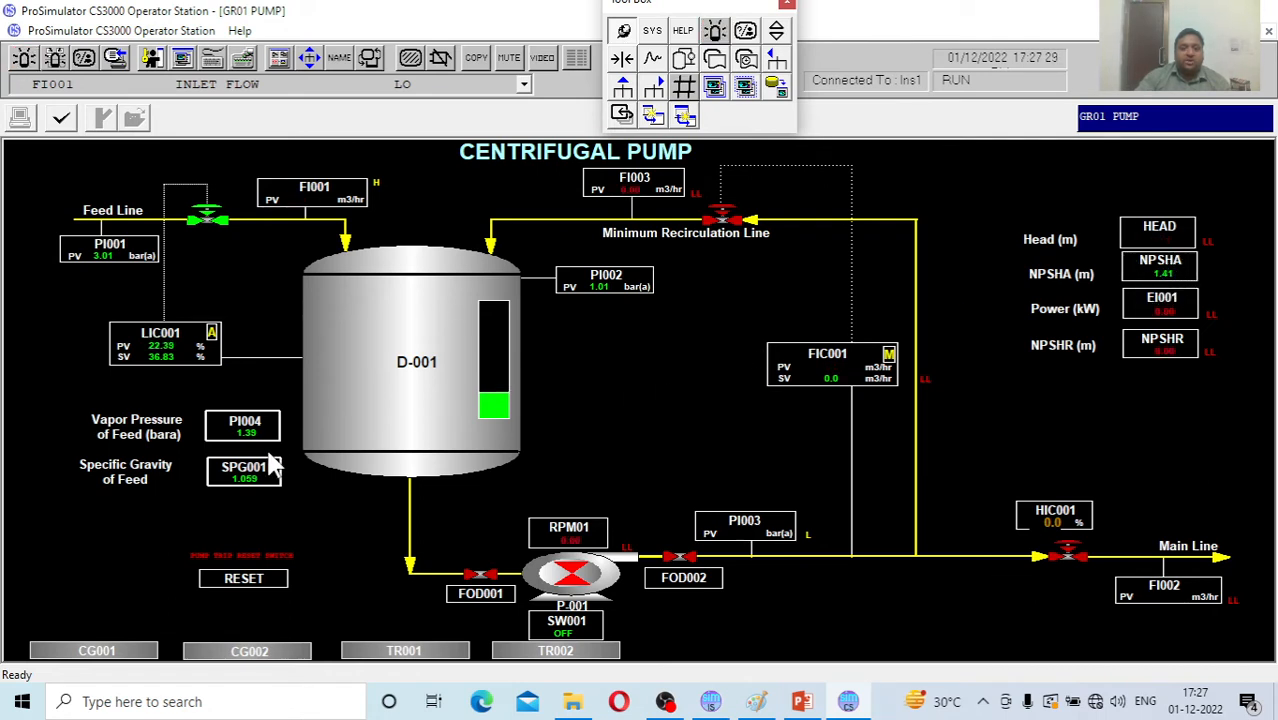
Check the tank level in the tag summary, slow the simulation to 2xR, and return to the Operator Station.
{"action": "left_click", "coordinate": [711, 703]}
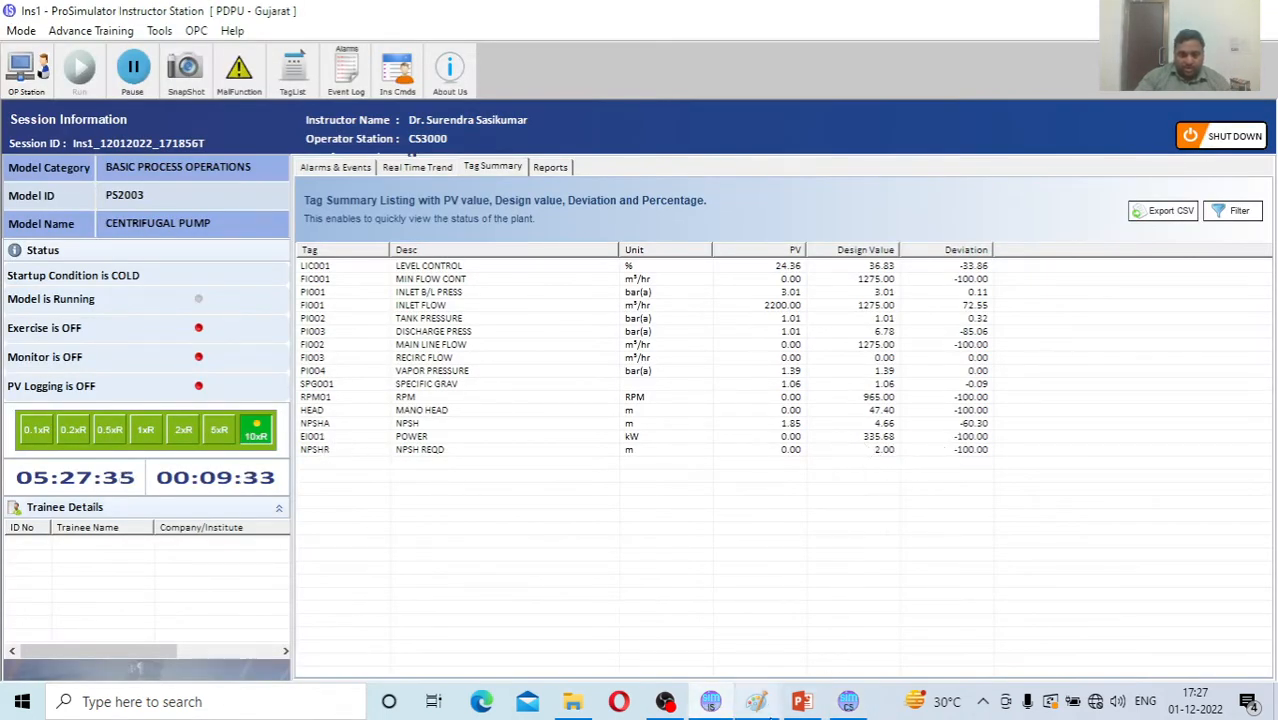
{"action": "left_click", "coordinate": [848, 703]}
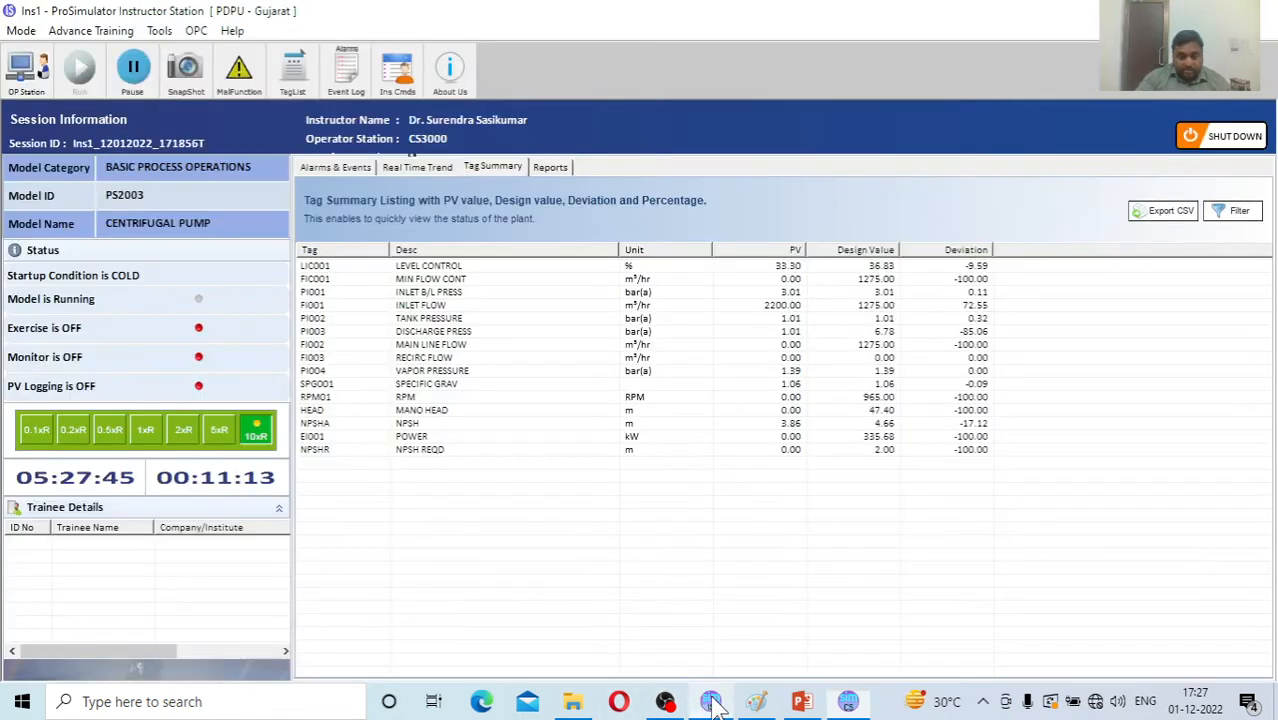
{"action": "left_click", "coordinate": [711, 701]}
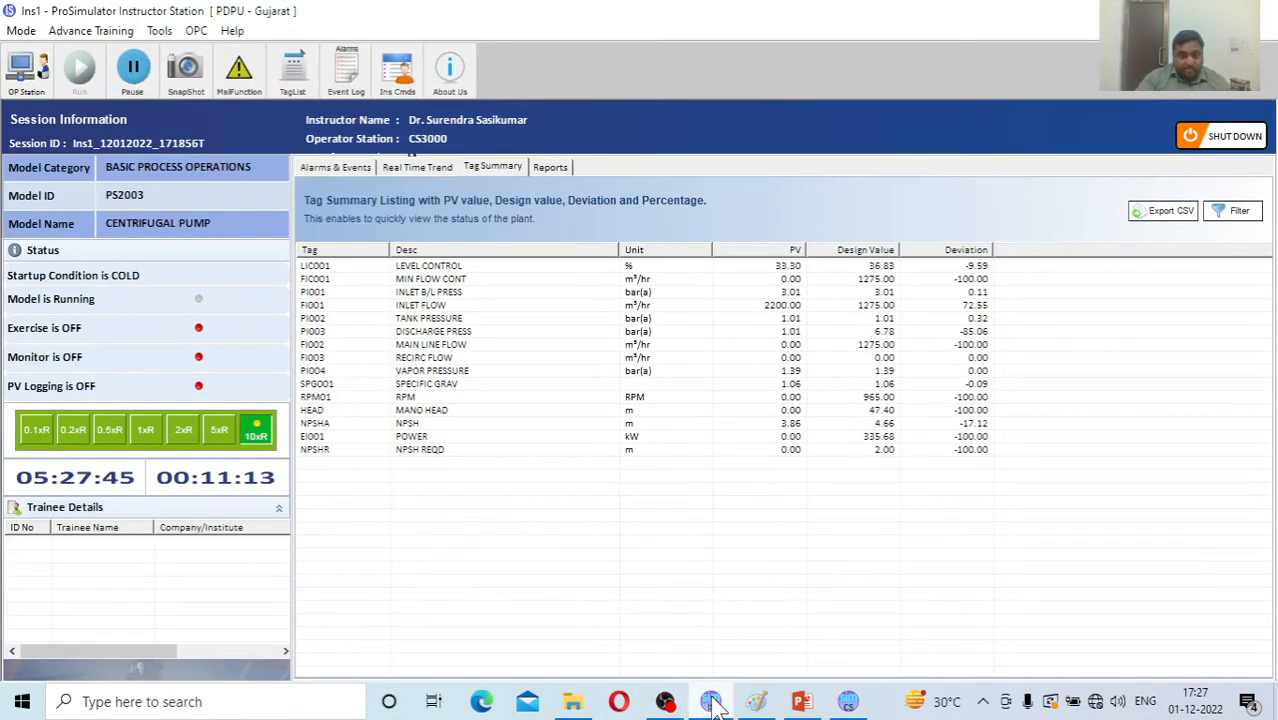
{"action": "left_click", "coordinate": [184, 432]}
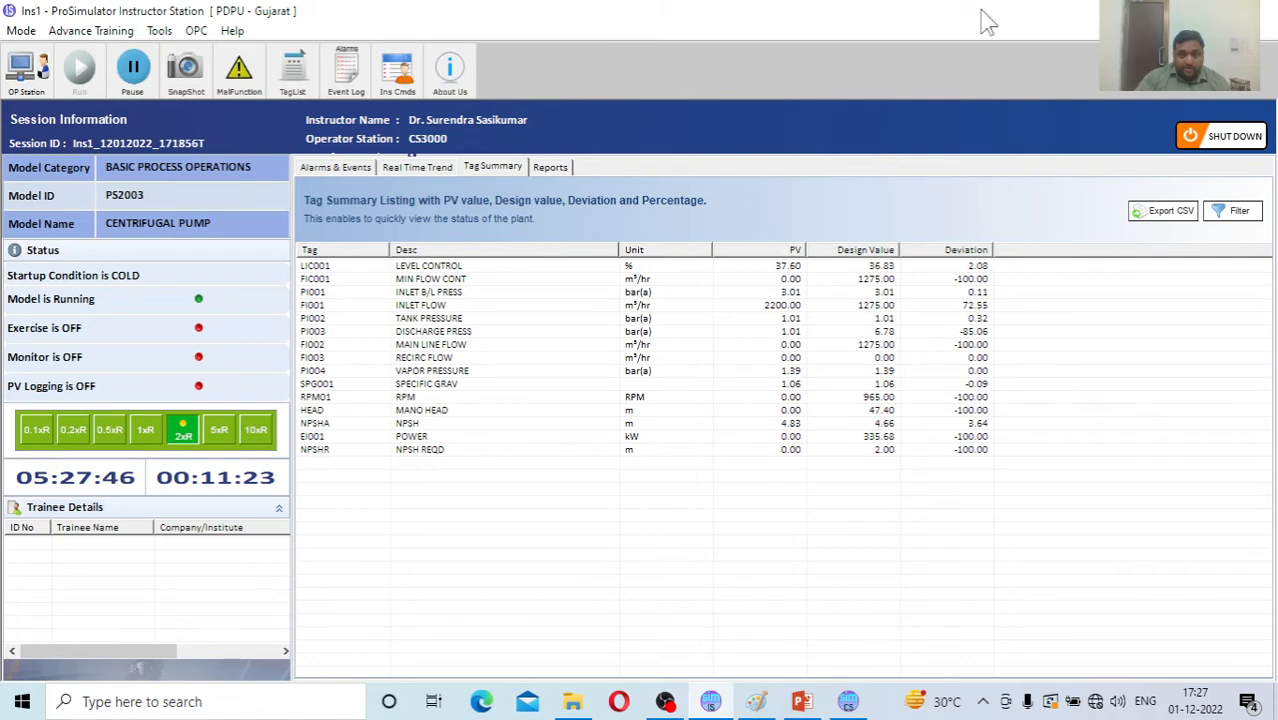
{"action": "left_click", "coordinate": [850, 701]}
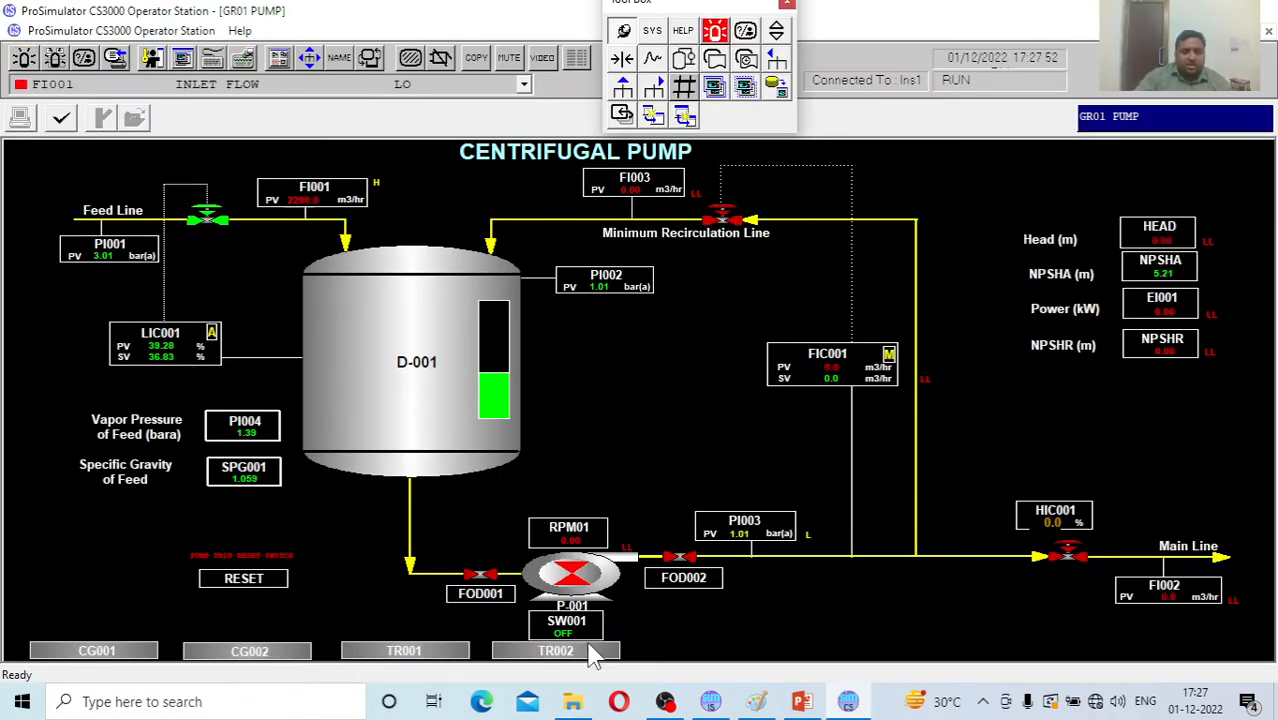
Set the simulation speed back to 1xR in the Instructor Station and return to the pump graphic.
{"action": "left_click", "coordinate": [710, 701]}
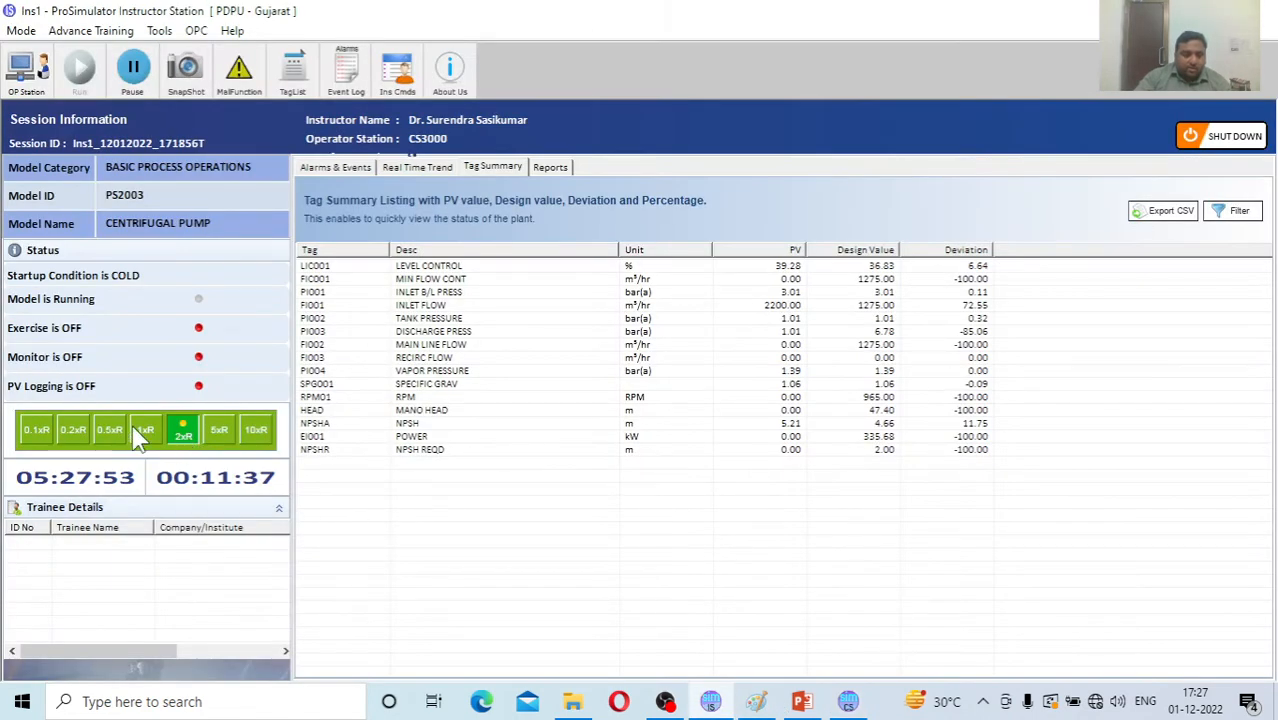
{"action": "left_click", "coordinate": [138, 430]}
{"action": "left_click", "coordinate": [1168, 11]}
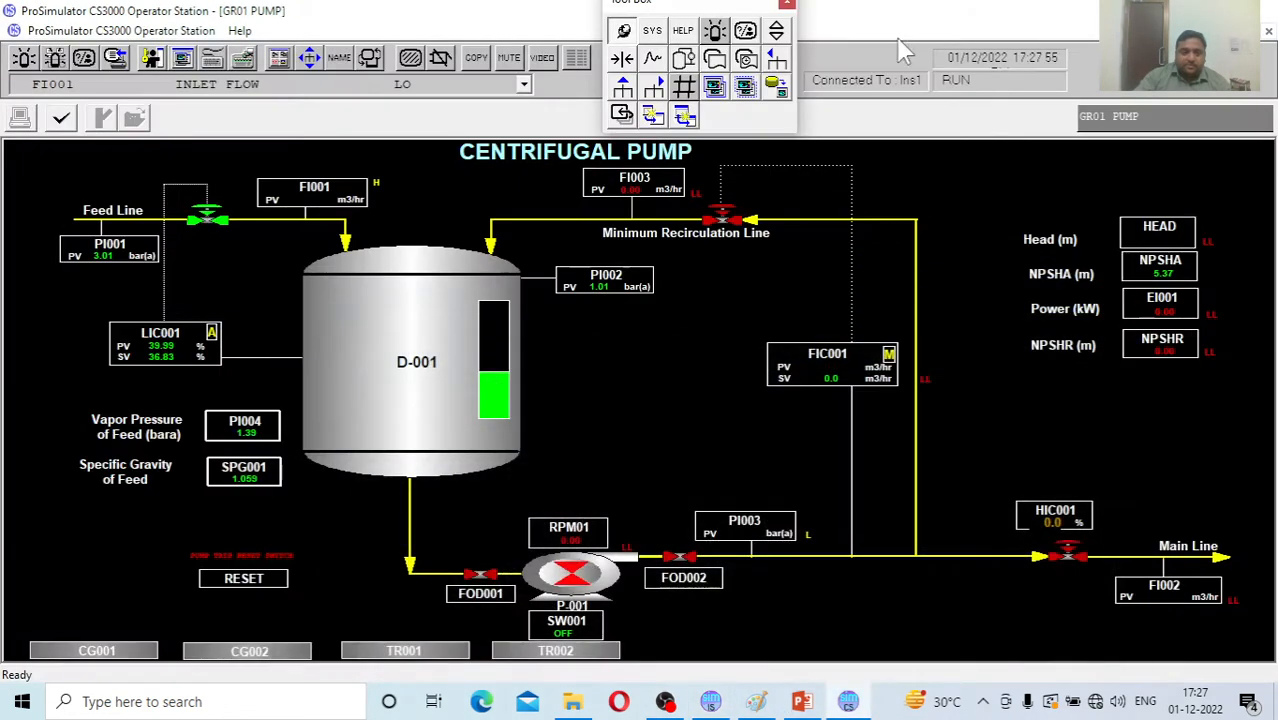
Turn on the pump's suction valve FOD001 and close its faceplate.
{"action": "left_click", "coordinate": [477, 592]}
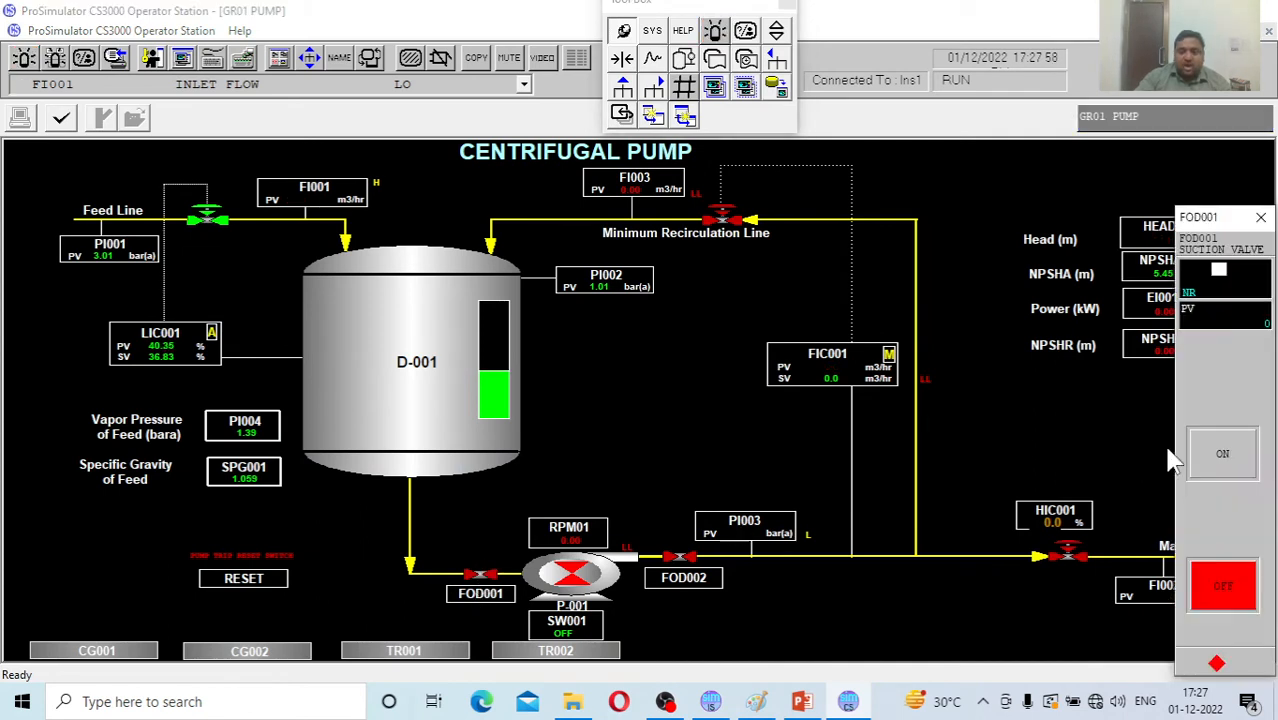
{"action": "left_click", "coordinate": [1224, 454]}
{"action": "left_click", "coordinate": [1261, 219]}
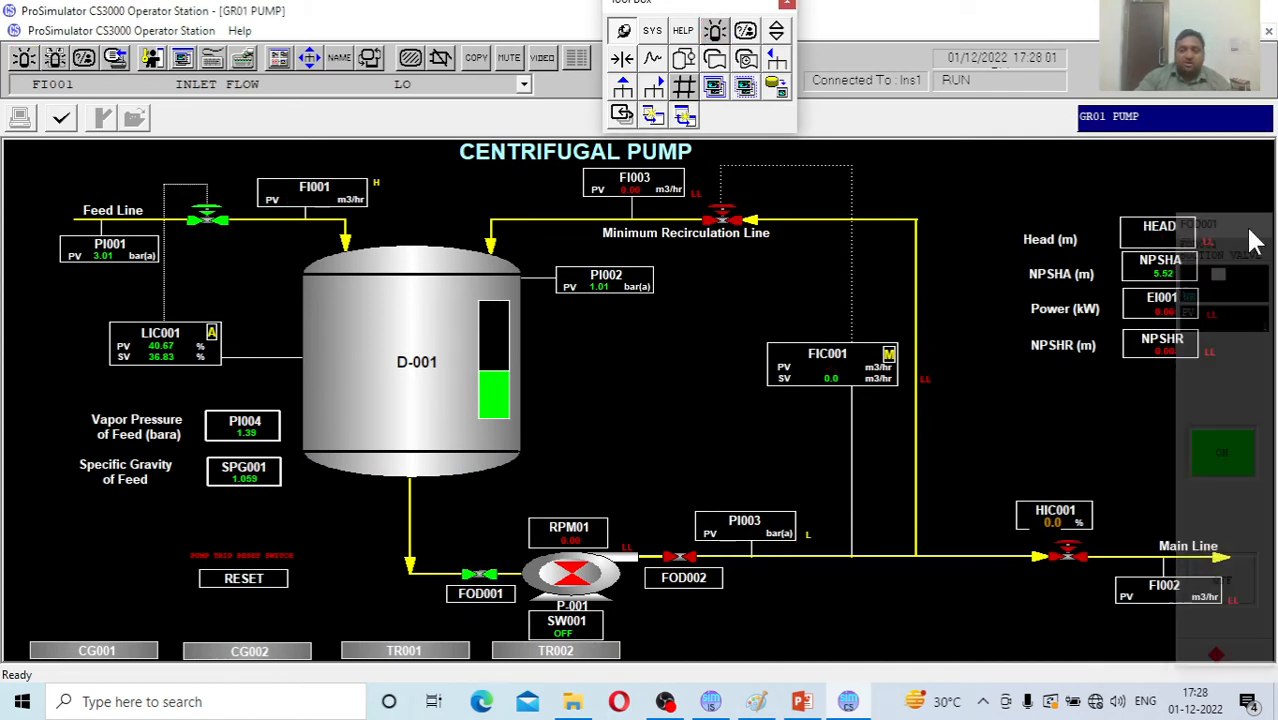
Turn on the pump's discharge valve FOD002 and close its faceplate.
{"action": "left_click", "coordinate": [672, 580]}
{"action": "right_click", "coordinate": [672, 588]}
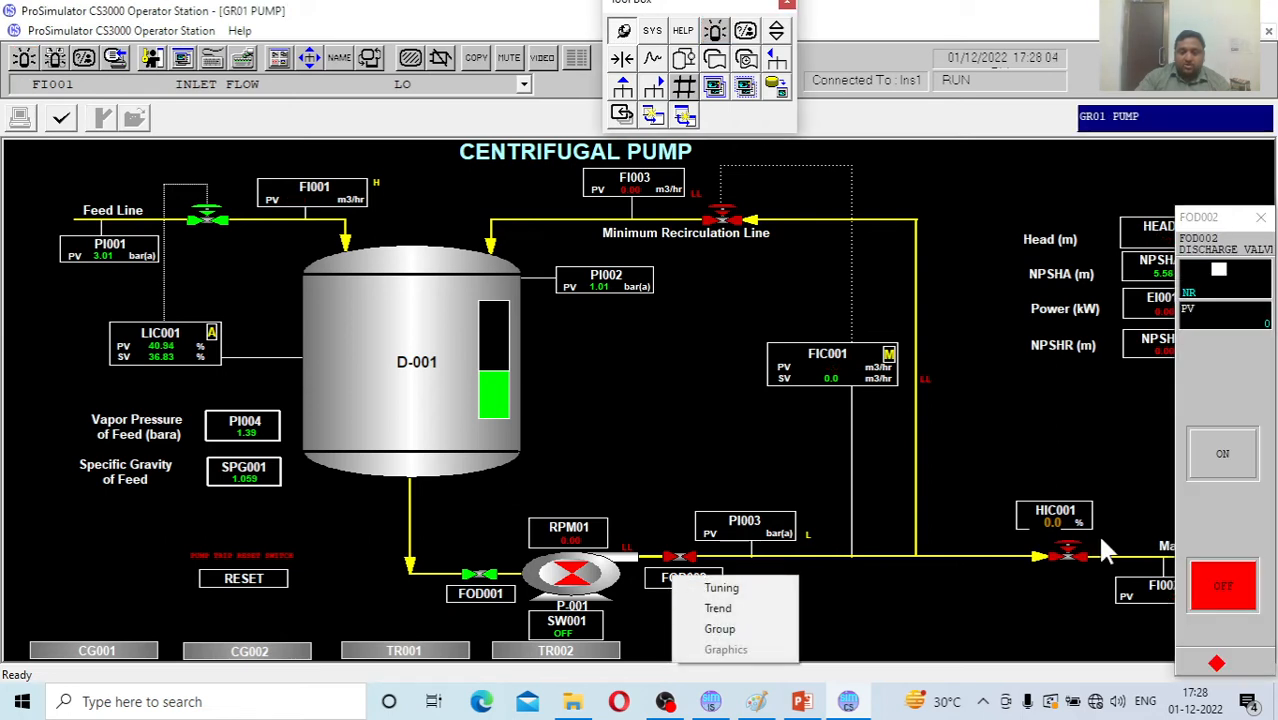
{"action": "left_click", "coordinate": [1224, 455]}
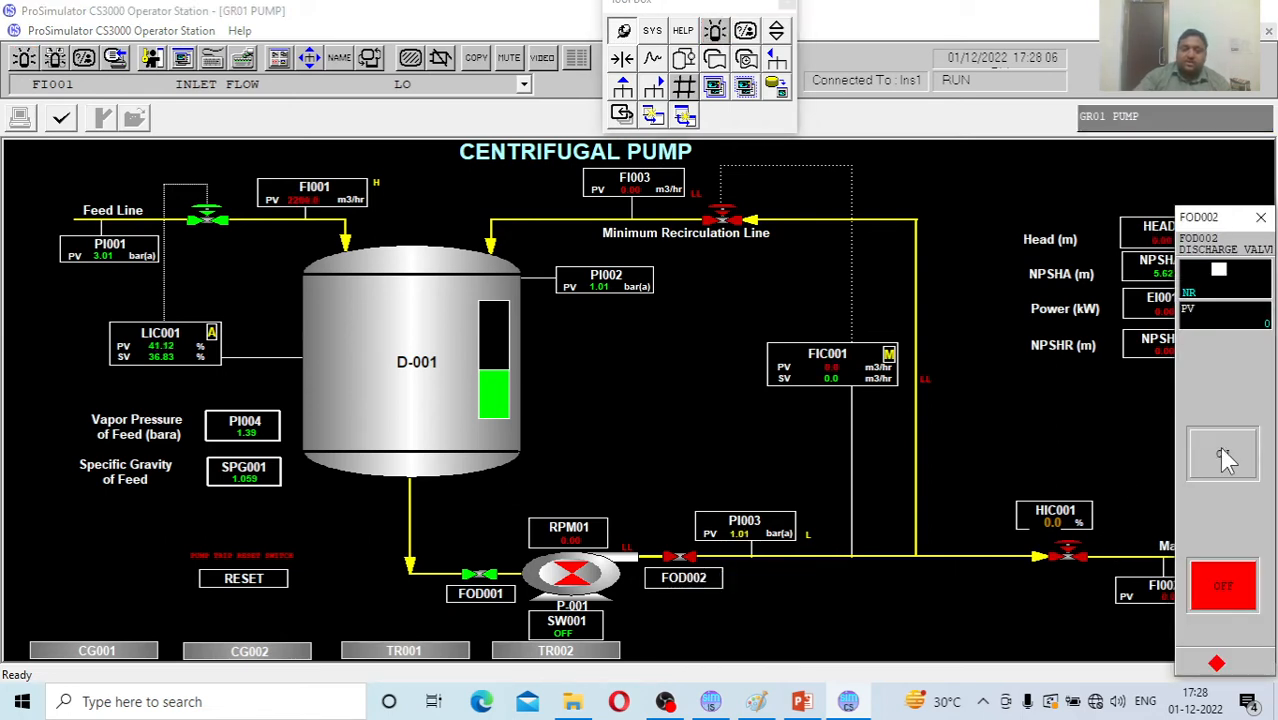
{"action": "left_click", "coordinate": [1261, 217]}
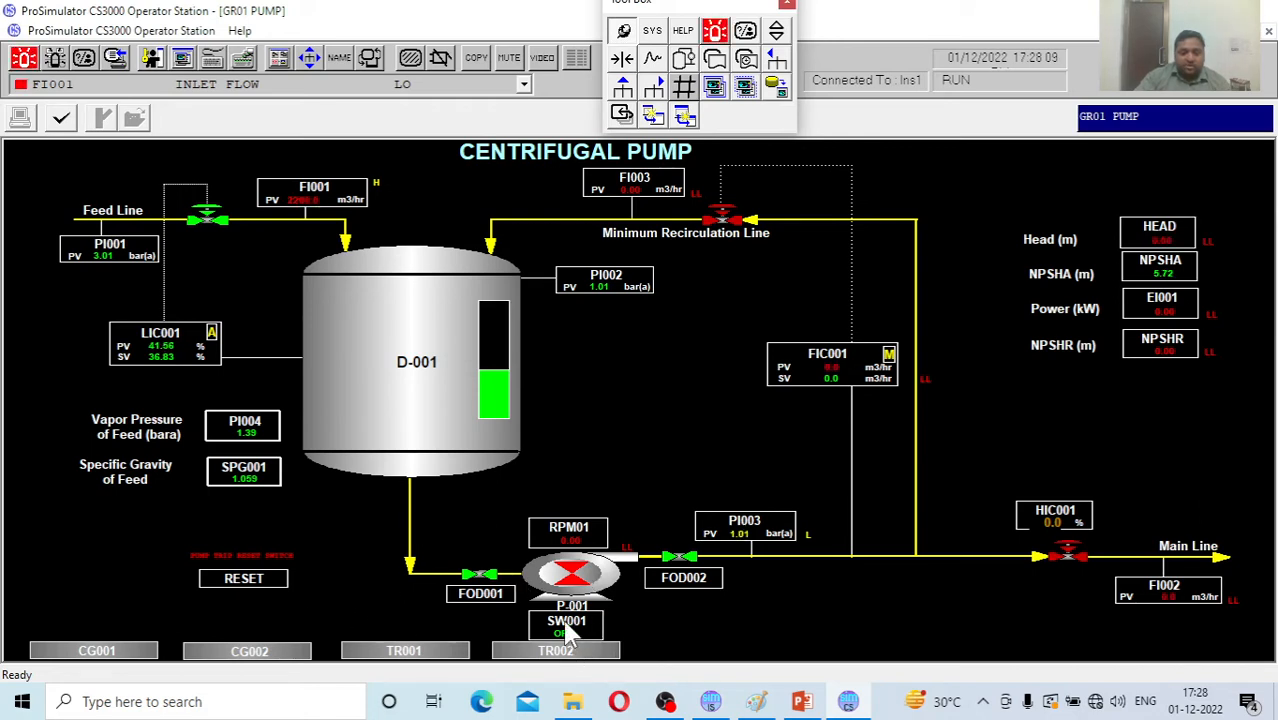
Set the main line valve HIC001 output (MV) to 50% and close its faceplate.
{"action": "left_click", "coordinate": [1072, 518]}
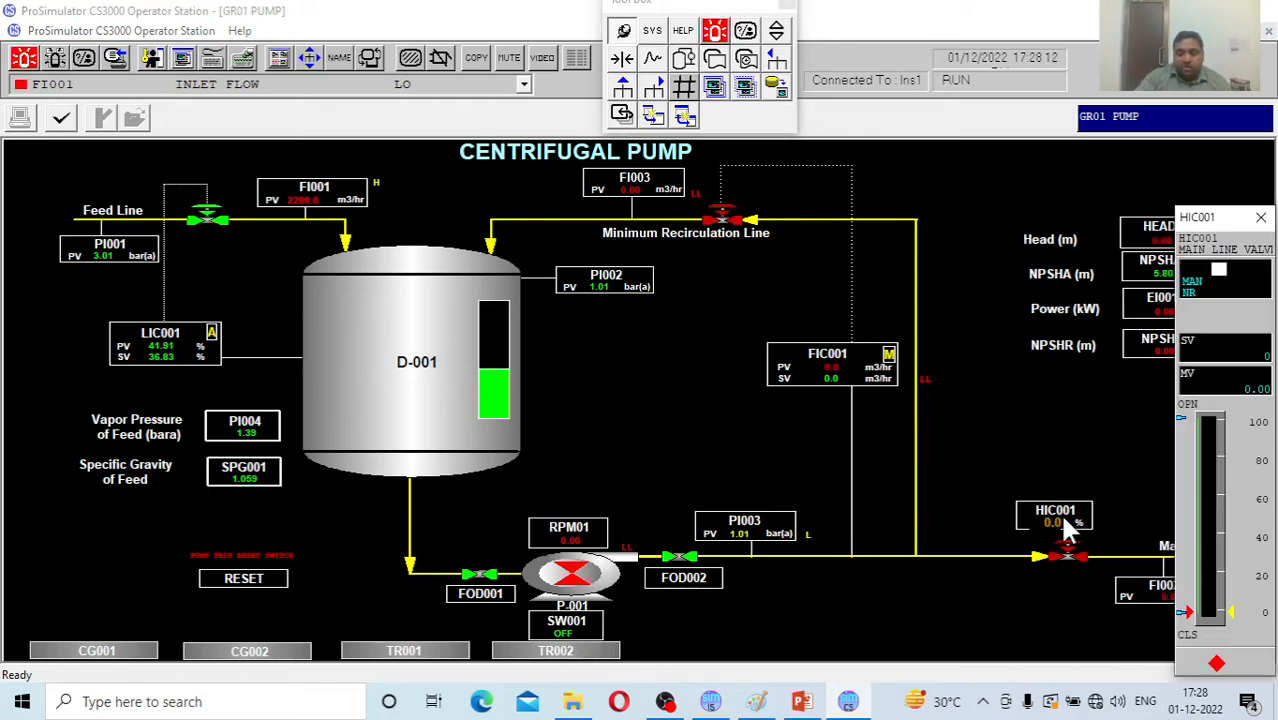
{"action": "left_click", "coordinate": [1189, 384]}
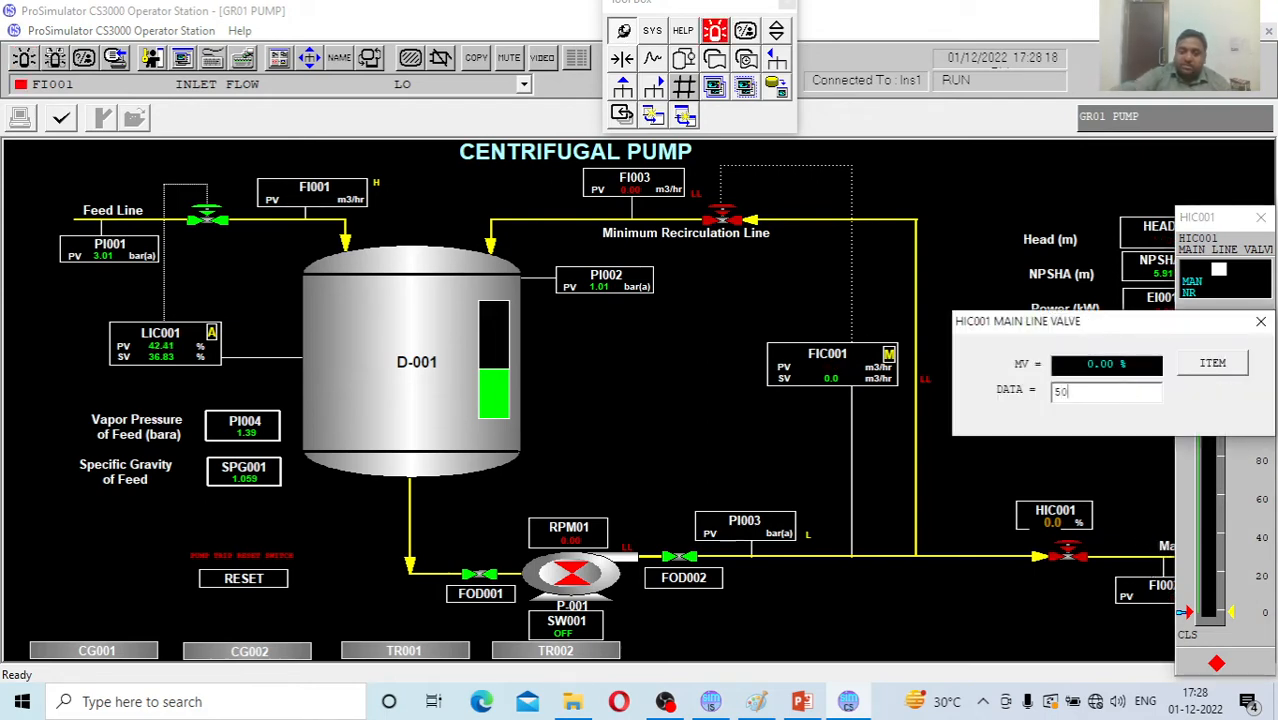
{"action": "key", "text": "Return"}
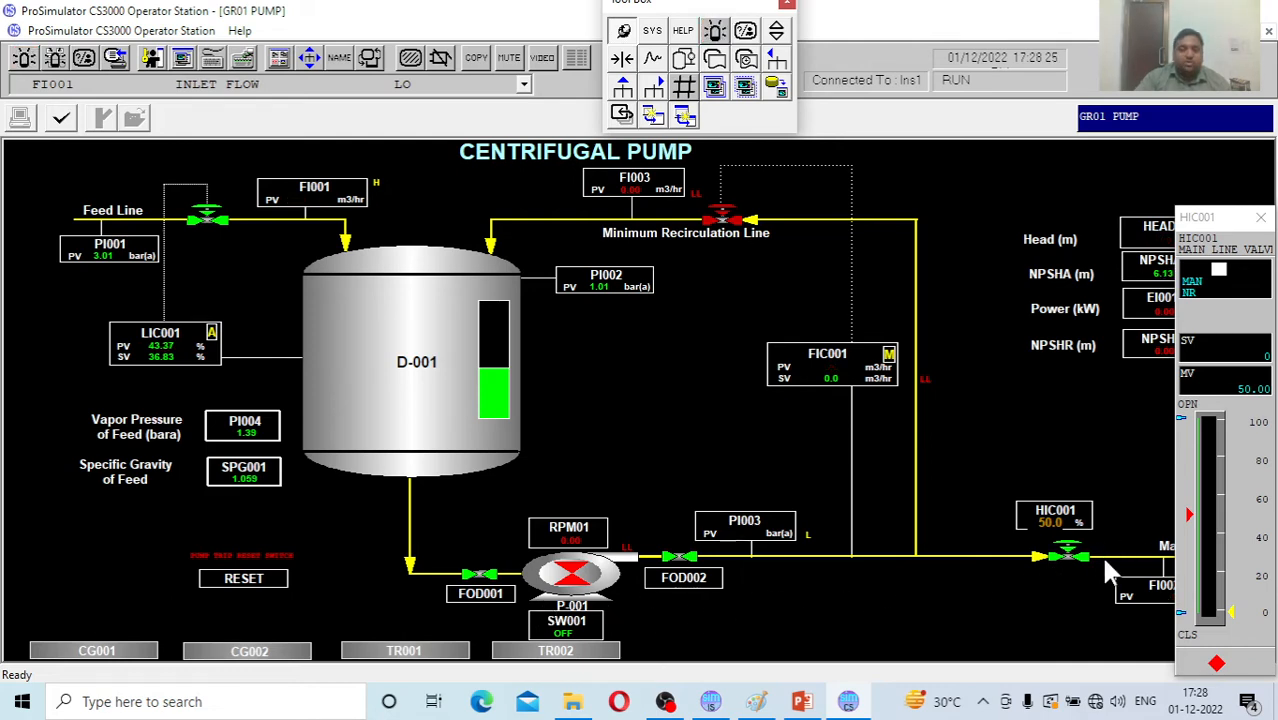
{"action": "left_click", "coordinate": [1260, 217]}
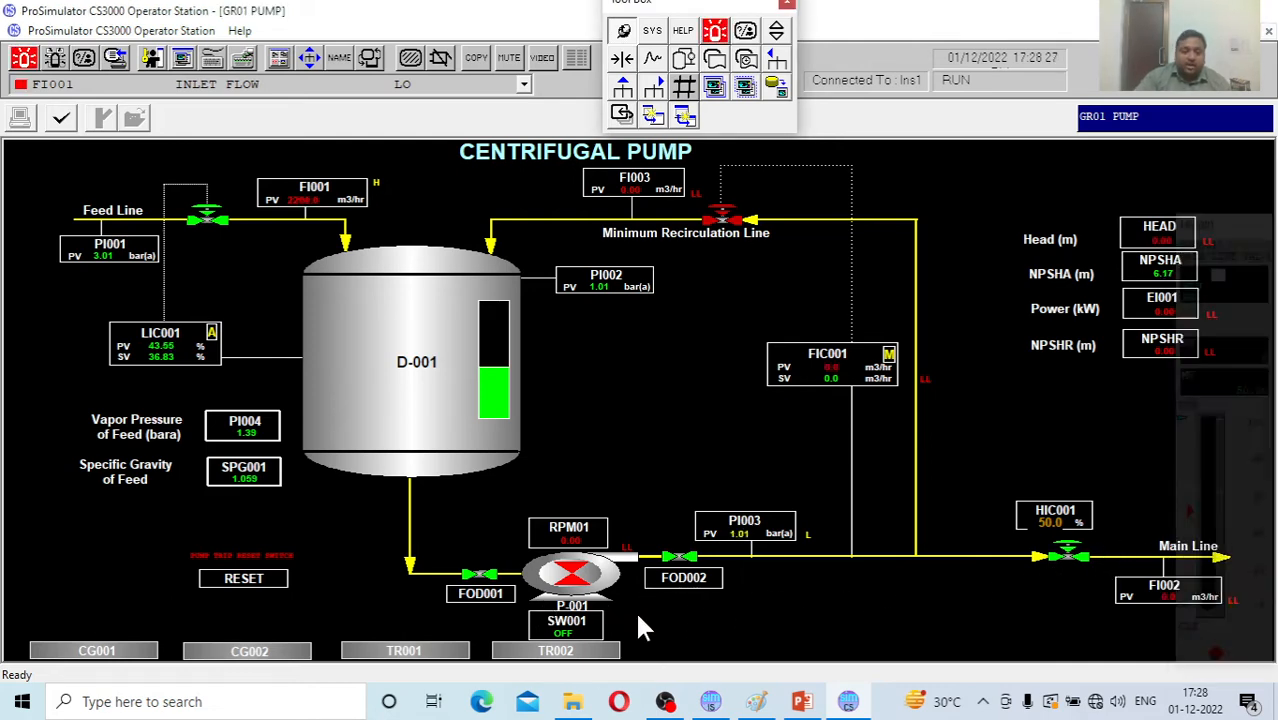
Turn on the pump trip reset switch and start pump P-001 with switch SW001, closing both faceplates.
{"action": "left_click", "coordinate": [562, 635]}
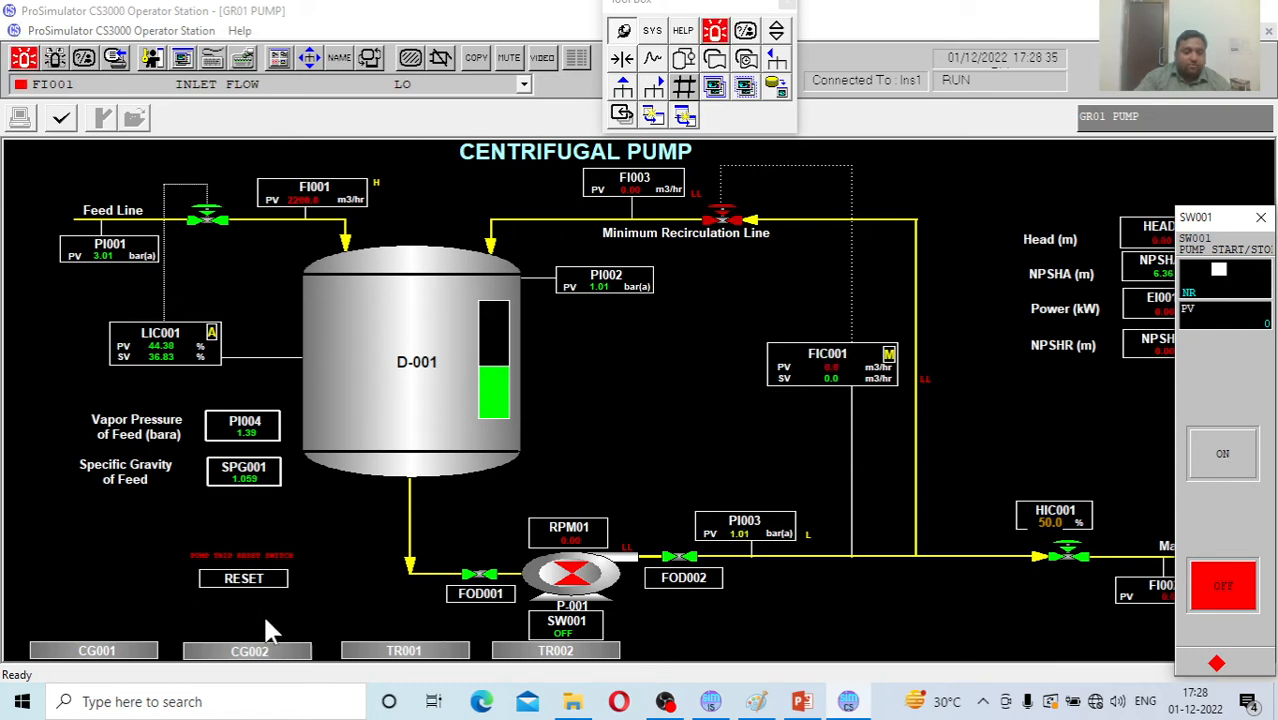
{"action": "left_click", "coordinate": [210, 577]}
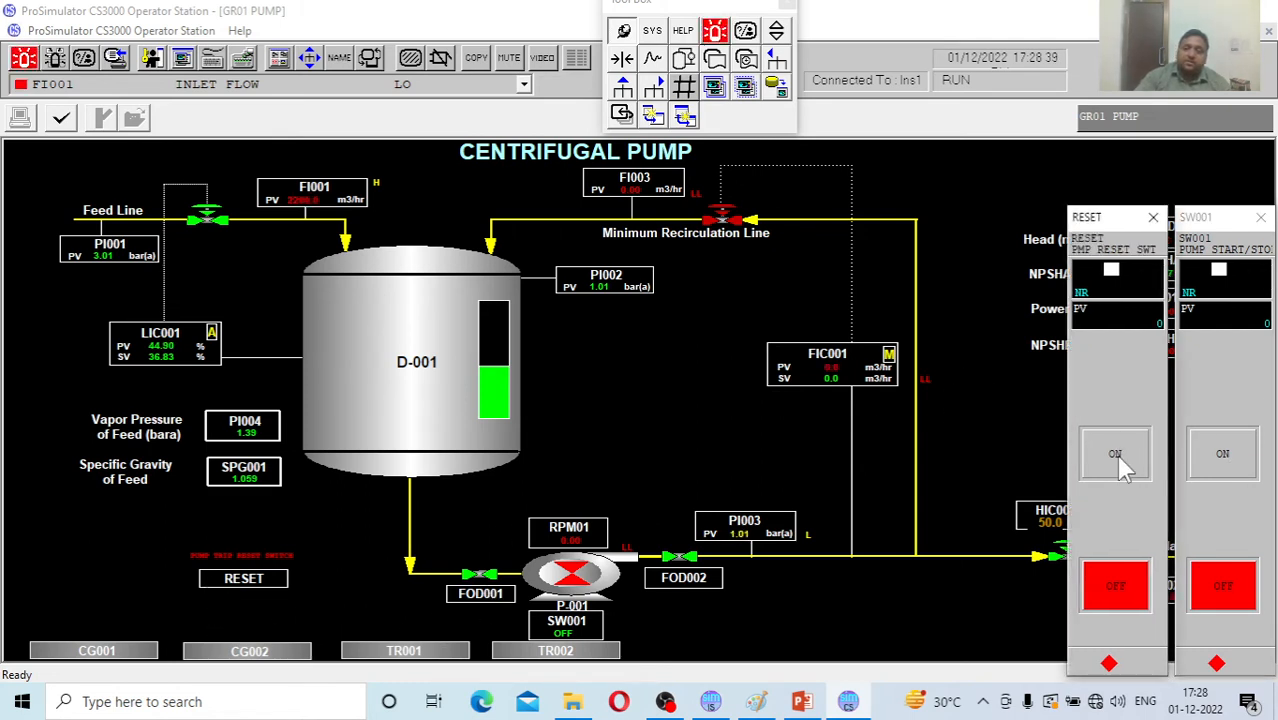
{"action": "left_click", "coordinate": [1118, 458]}
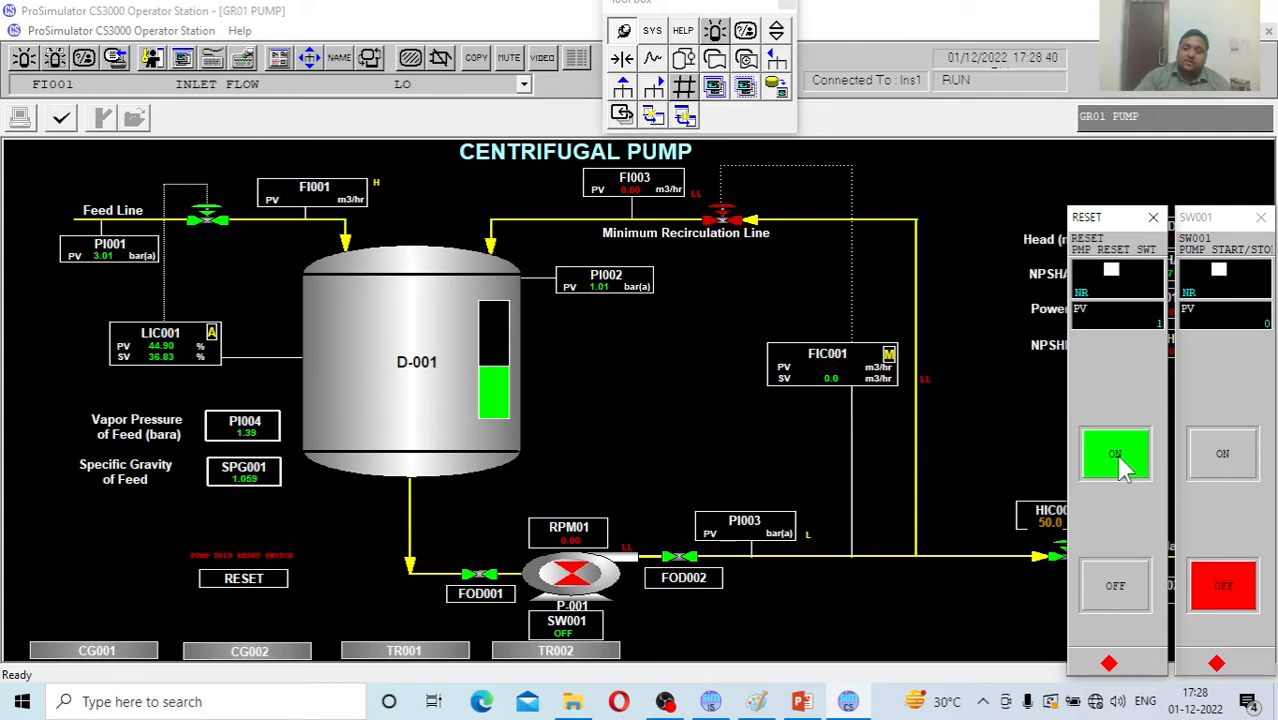
{"action": "left_click", "coordinate": [1153, 217]}
{"action": "left_click", "coordinate": [1221, 455]}
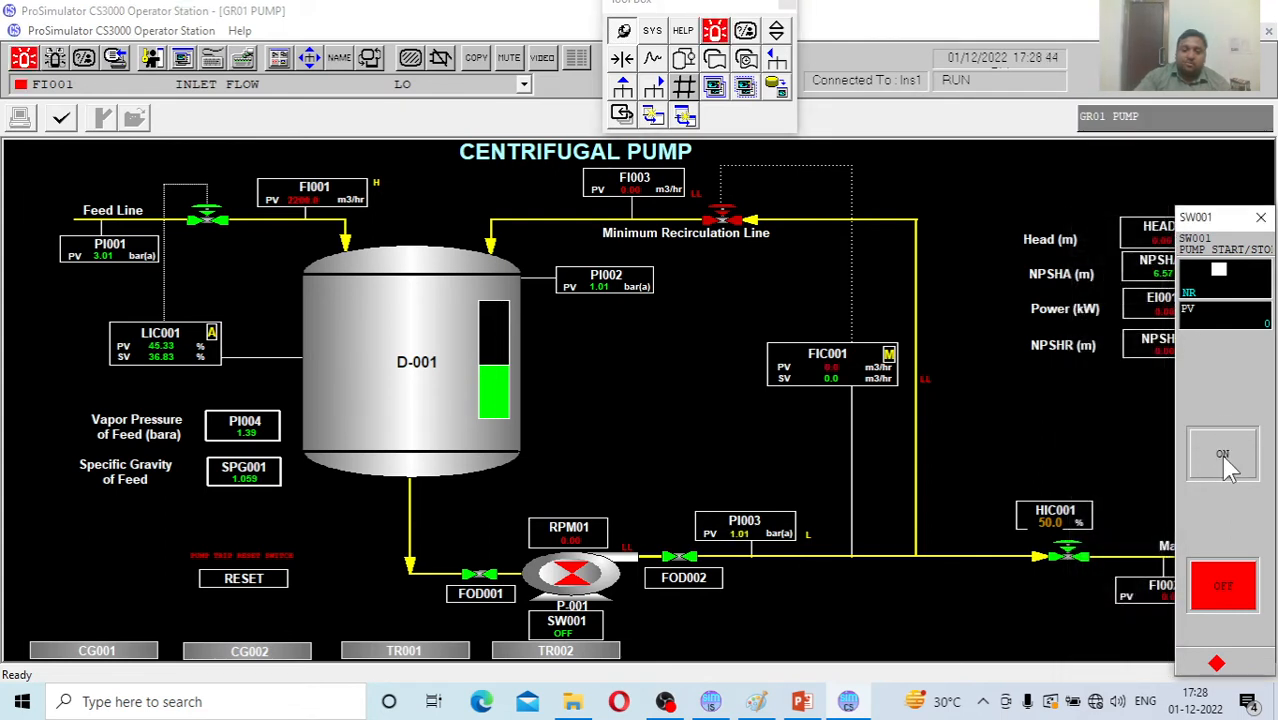
{"action": "left_click", "coordinate": [1261, 217]}
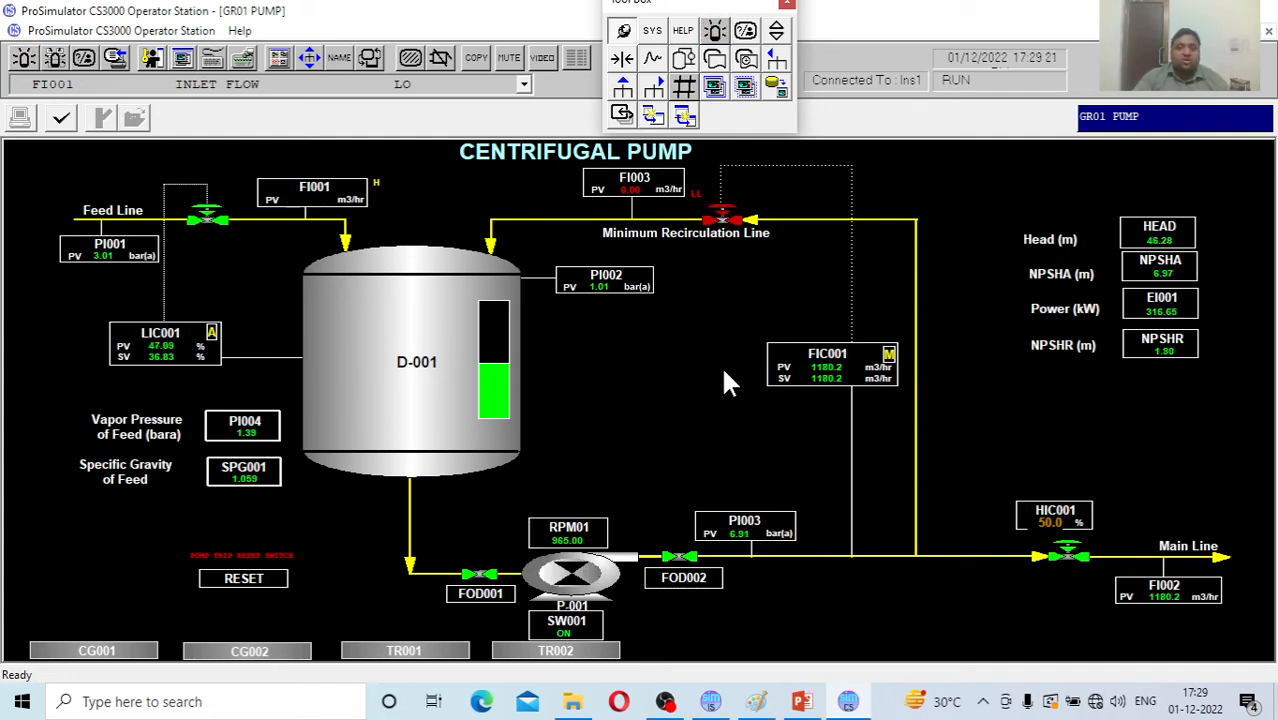
Switch the minimum flow controller FIC001 from manual to automatic mode and confirm the change.
{"action": "left_click", "coordinate": [824, 370]}
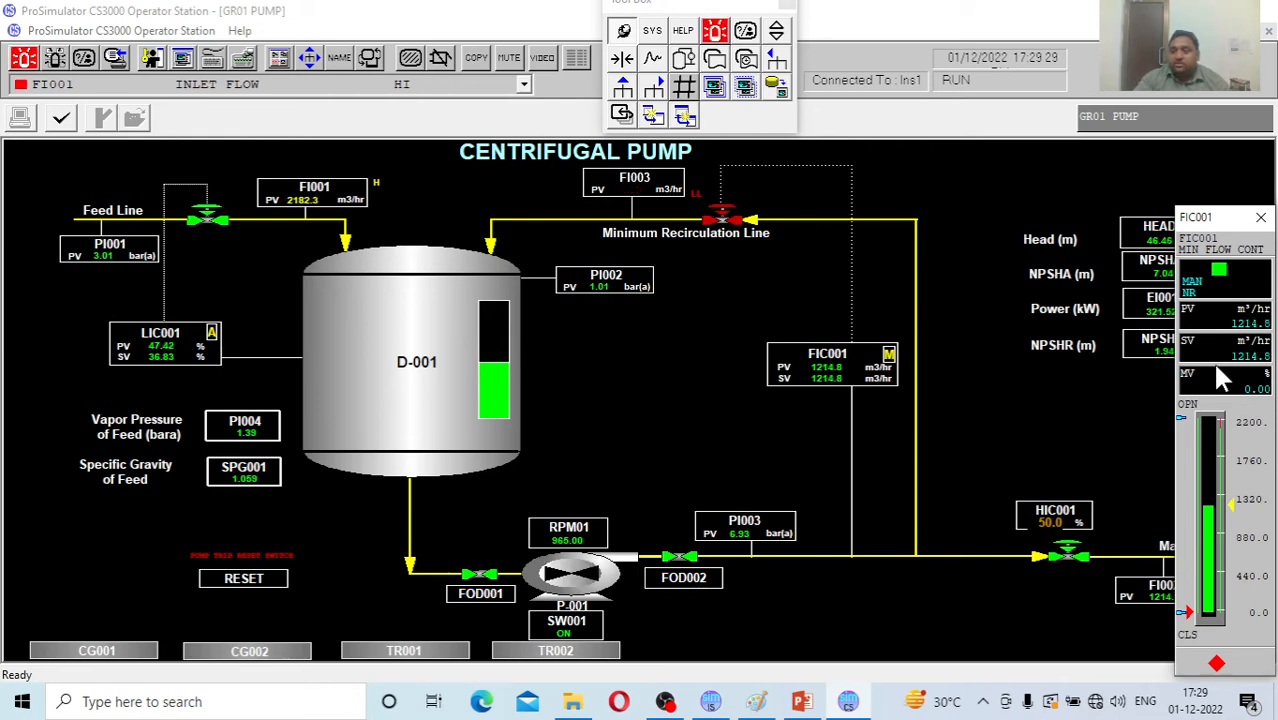
{"action": "left_click", "coordinate": [1261, 217]}
{"action": "left_click", "coordinate": [886, 354]}
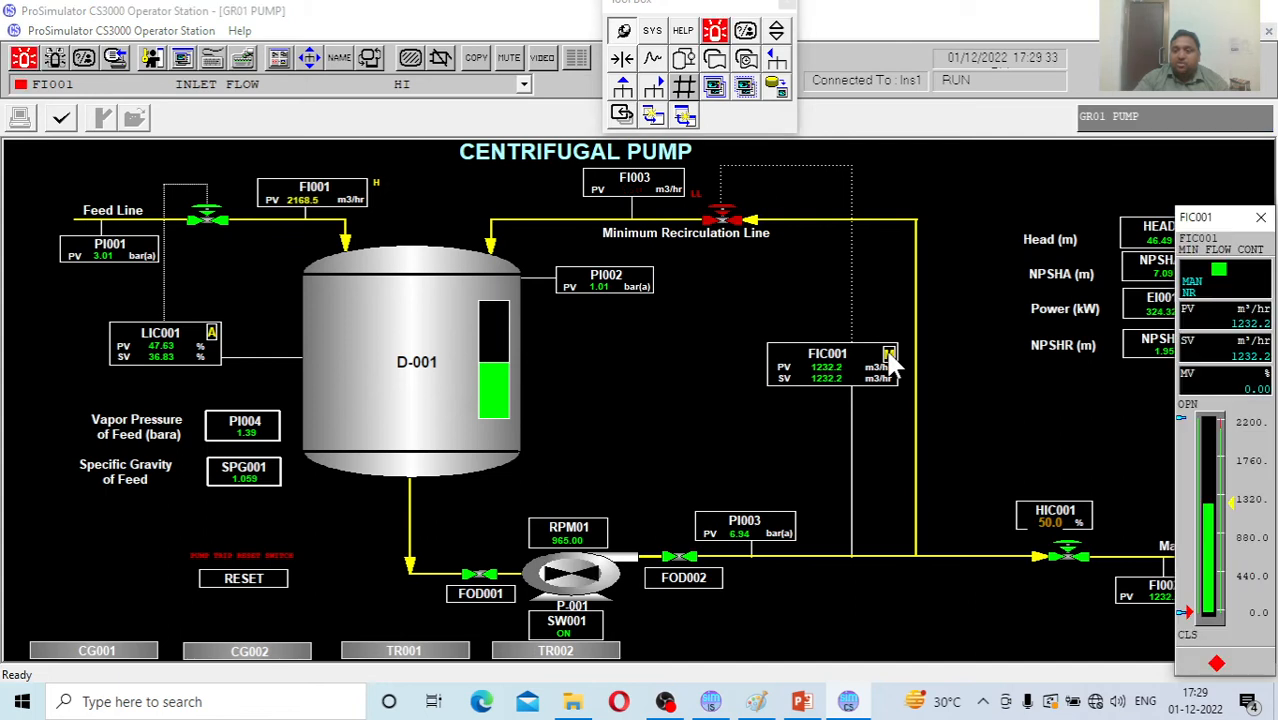
{"action": "left_click", "coordinate": [1194, 287]}
{"action": "left_click", "coordinate": [1110, 298]}
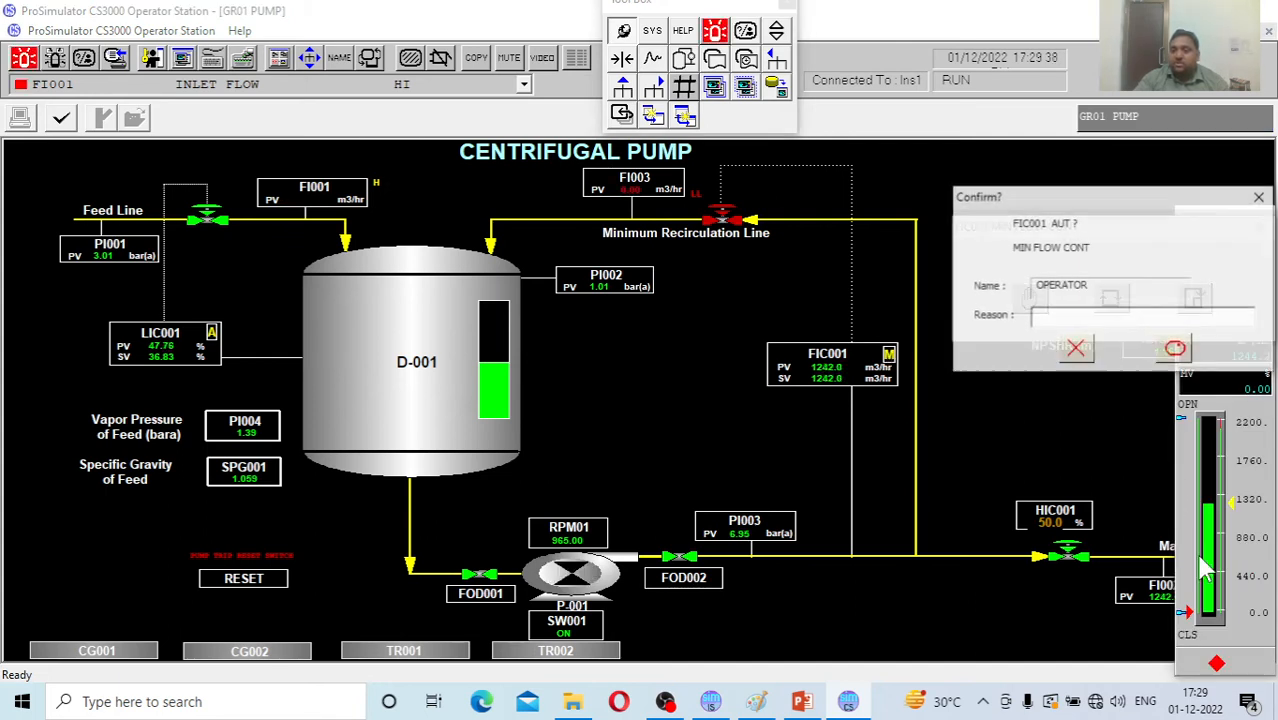
{"action": "left_click", "coordinate": [1176, 350]}
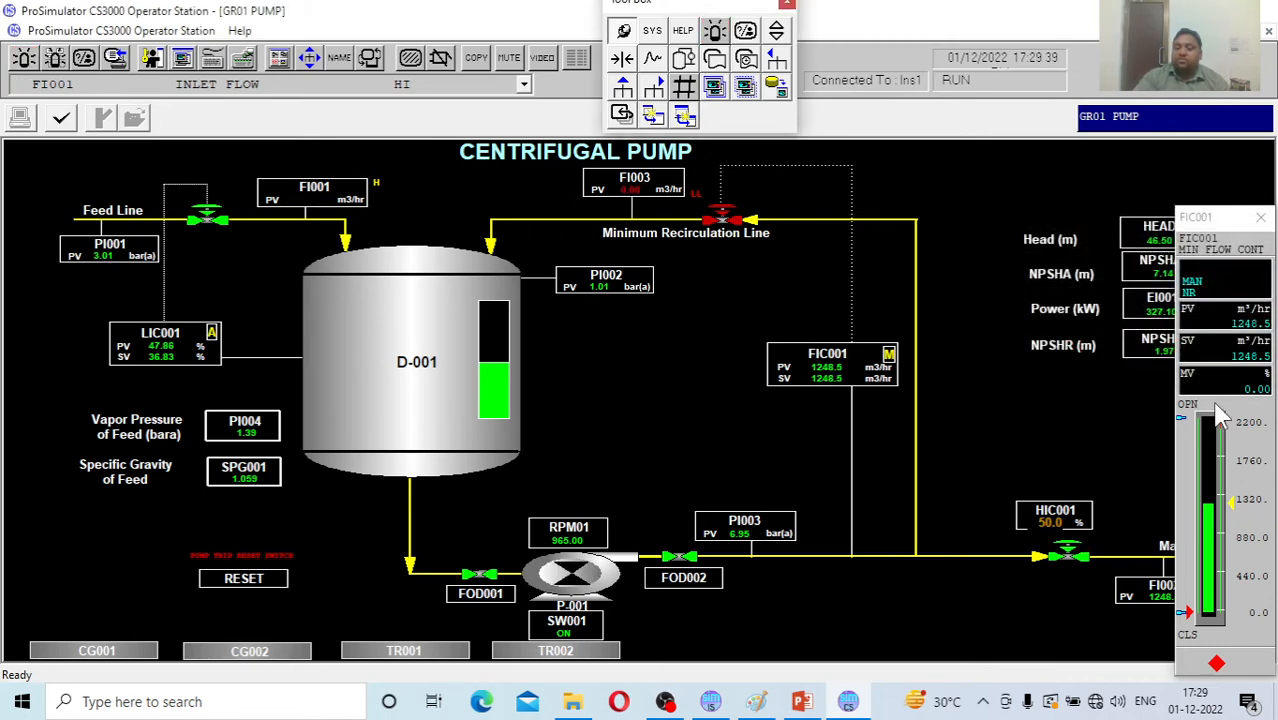
{"action": "left_click", "coordinate": [666, 702]}
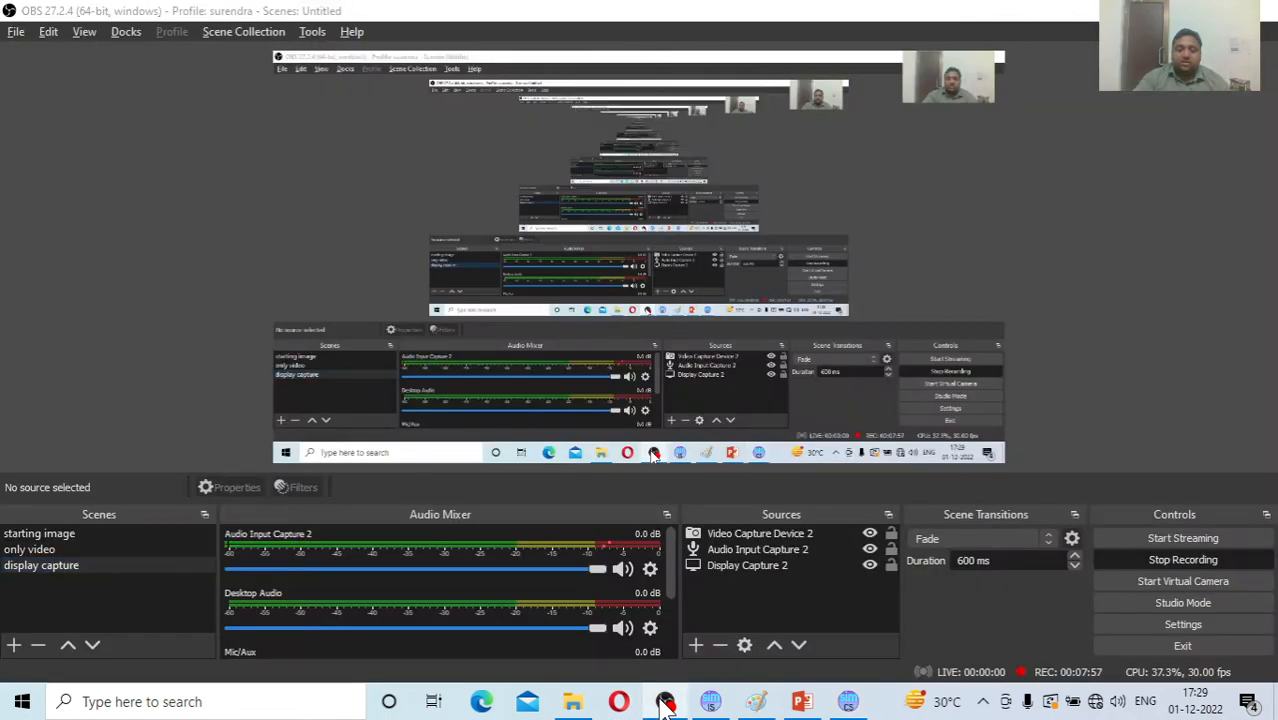
{"action": "left_click", "coordinate": [668, 703]}
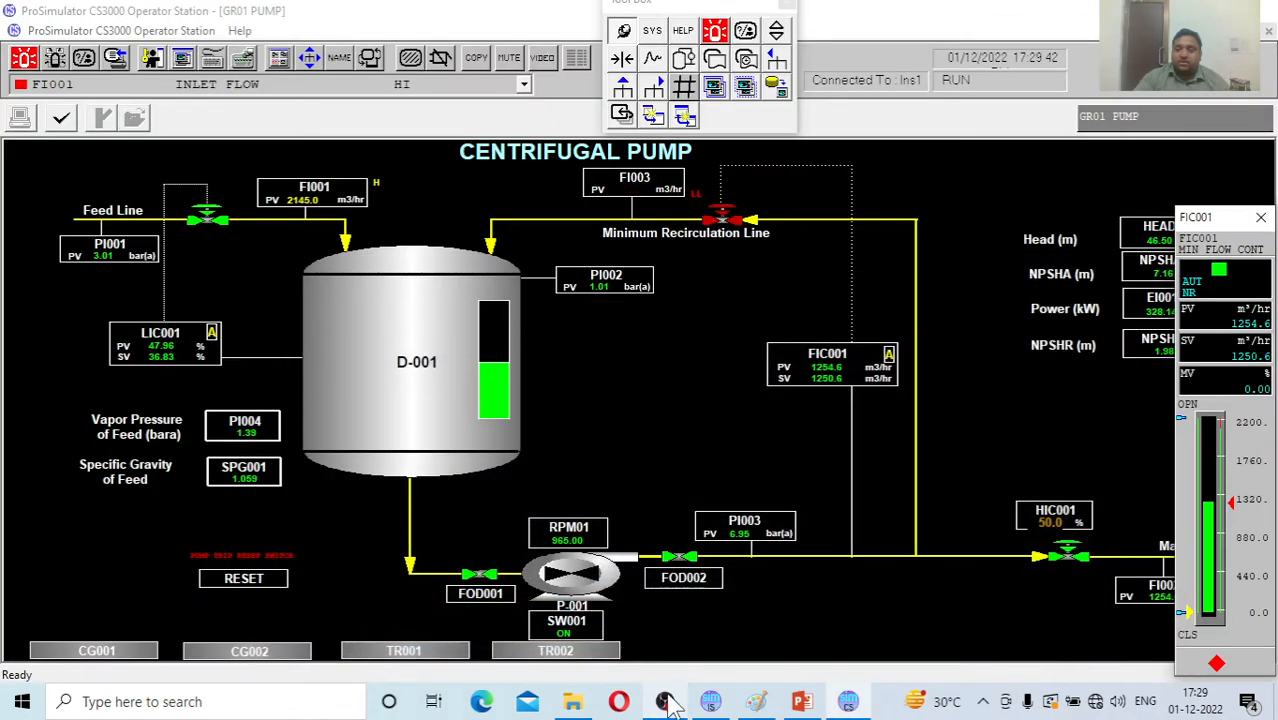
Set the FIC001 minimum flow setpoint (SV) to 500 m³/hr and close its faceplate.
{"action": "left_click", "coordinate": [1203, 352]}
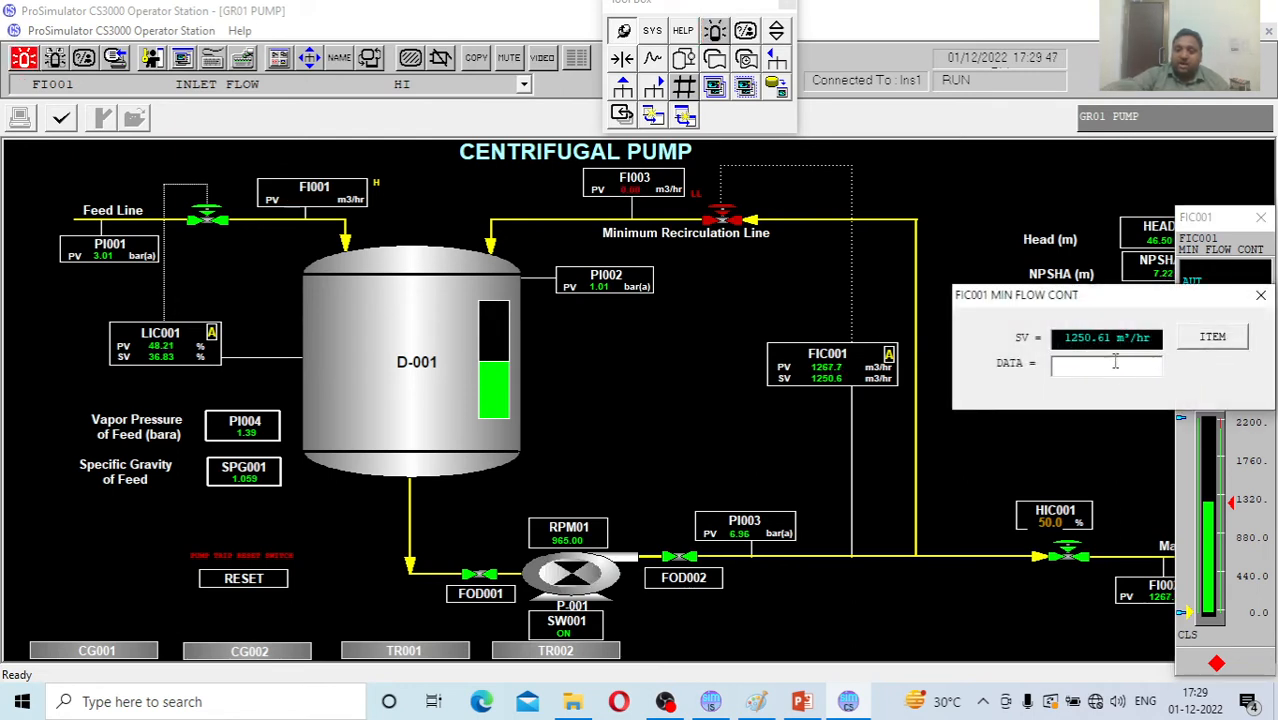
{"action": "type", "text": "50"}
{"action": "key", "text": "Return"}
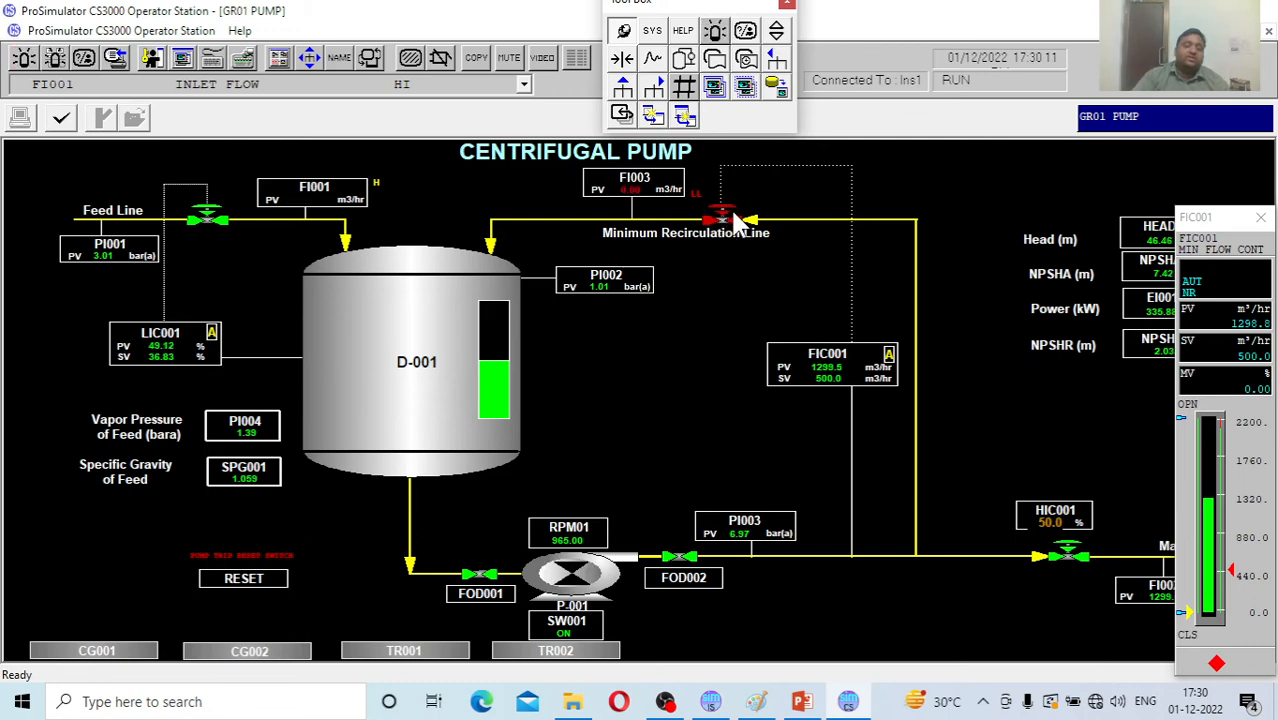
{"action": "left_click", "coordinate": [1264, 215]}
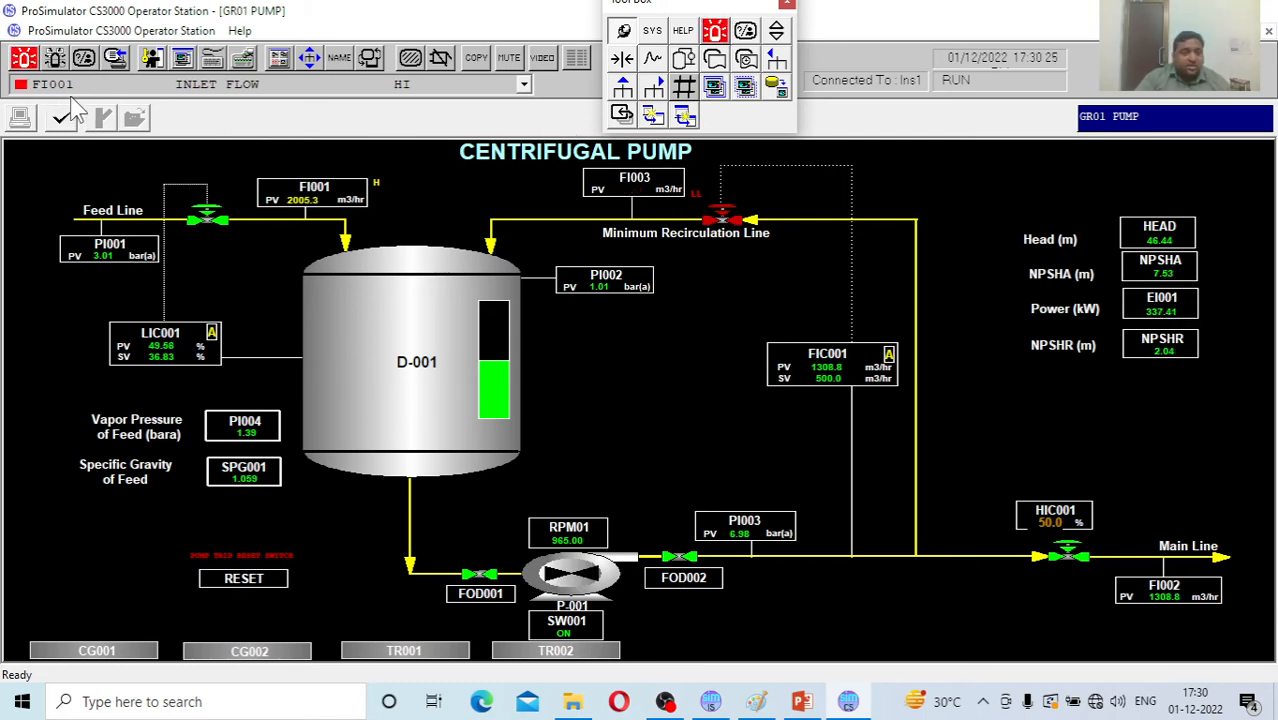
Acknowledge the alarms in the process alarm list and return to the centrifugal pump graphic.
{"action": "left_click", "coordinate": [25, 60]}
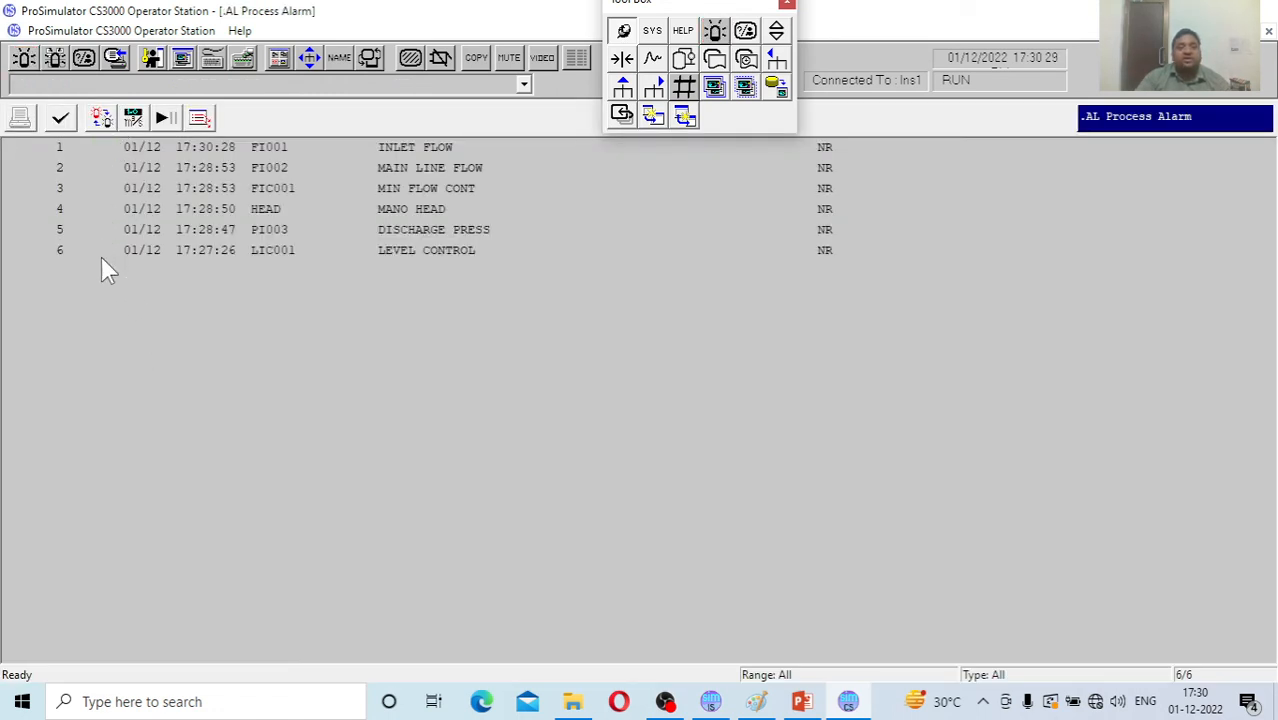
{"action": "left_click", "coordinate": [72, 120]}
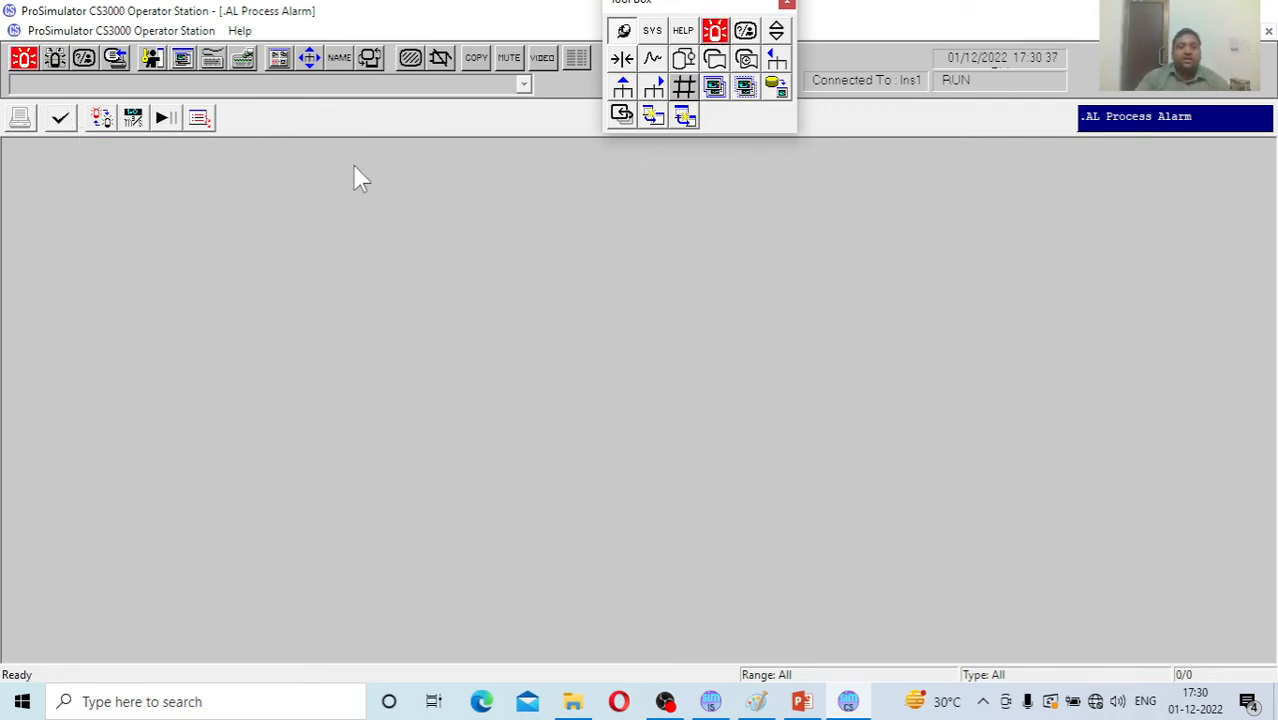
{"action": "left_click", "coordinate": [698, 74]}
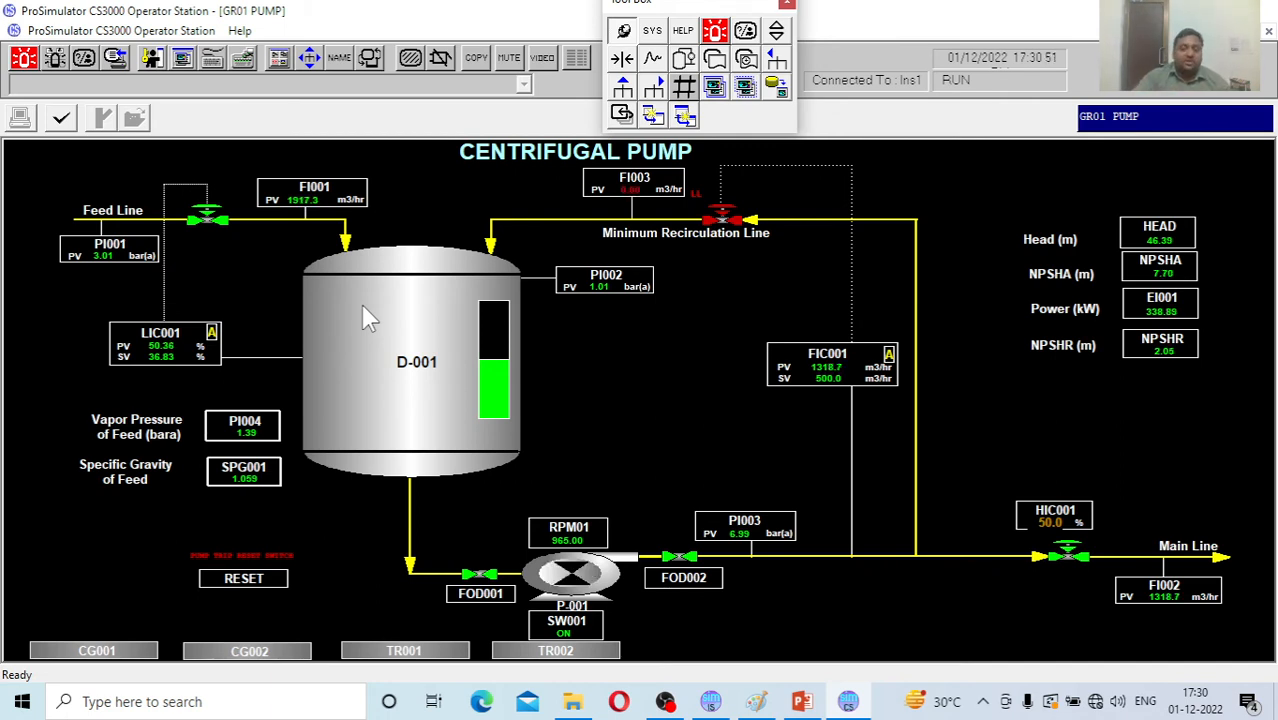
Set the simulation speed to 5xR in the Instructor Station and return to the Operator Station's pump graphic.
{"action": "left_click", "coordinate": [710, 701]}
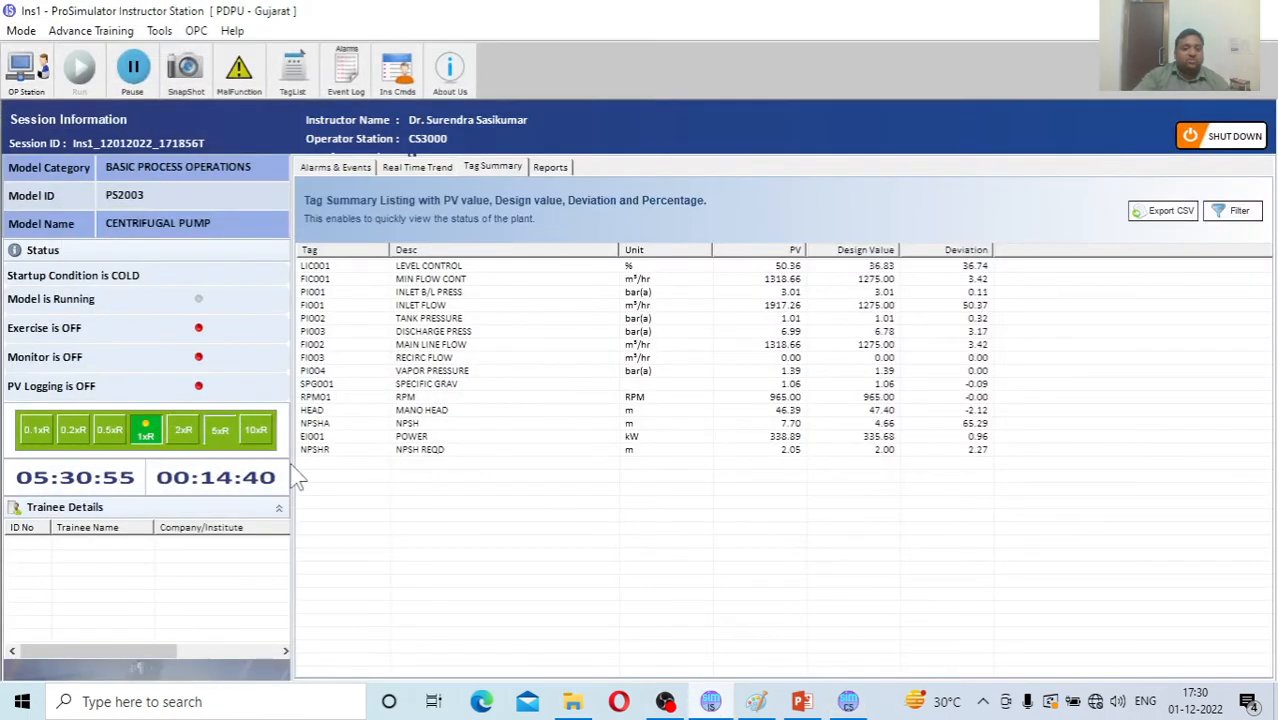
{"action": "left_click", "coordinate": [222, 432]}
{"action": "left_click", "coordinate": [848, 701]}
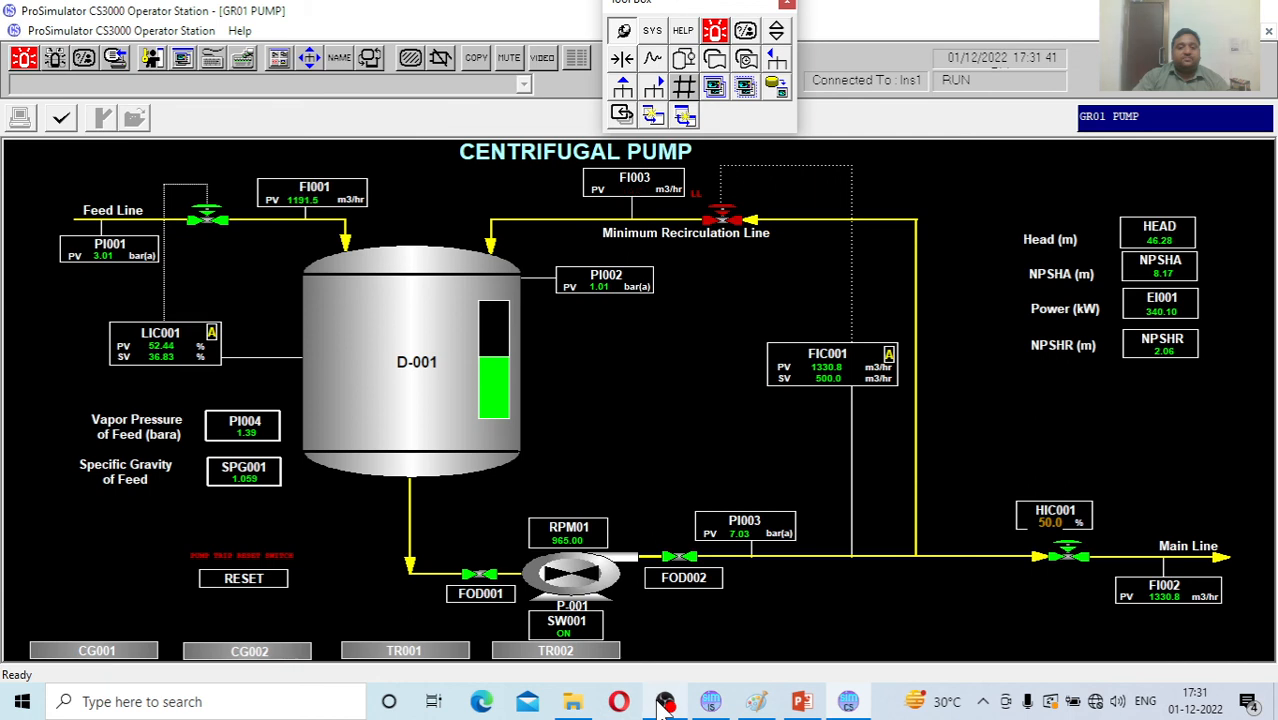
{"action": "mouse_move", "coordinate": [663, 704]}
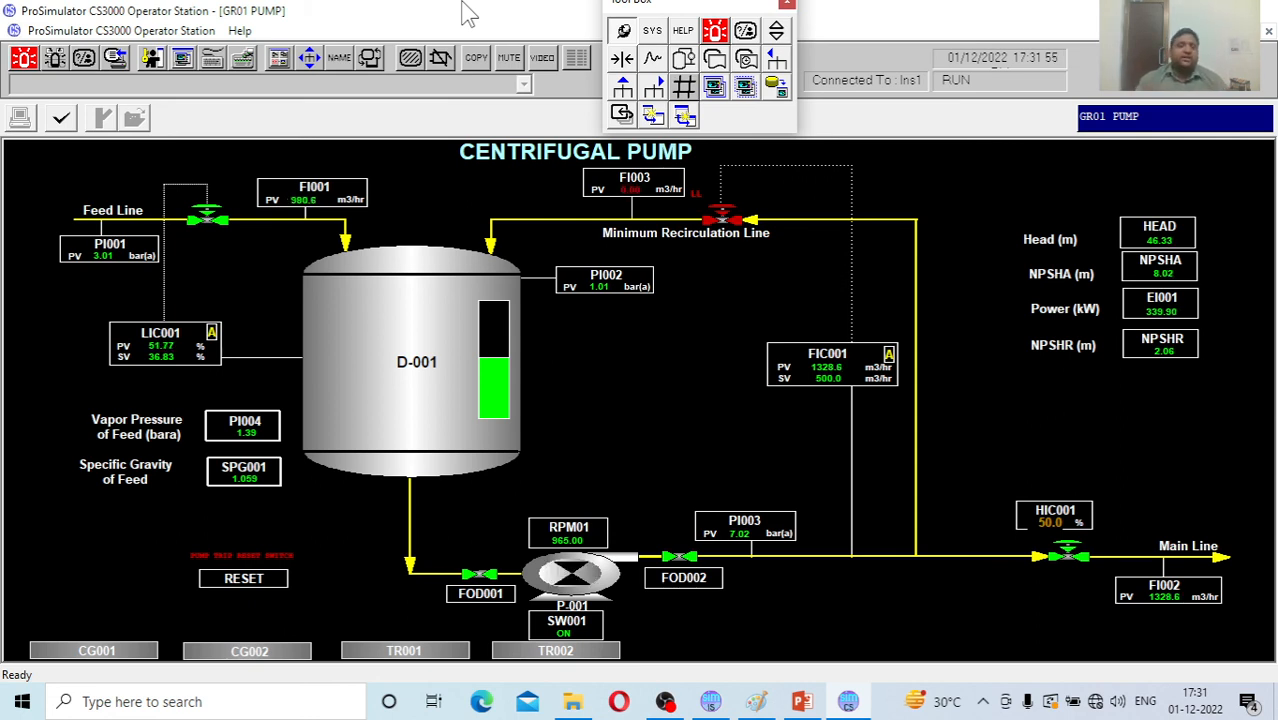
{"action": "left_click", "coordinate": [667, 703]}
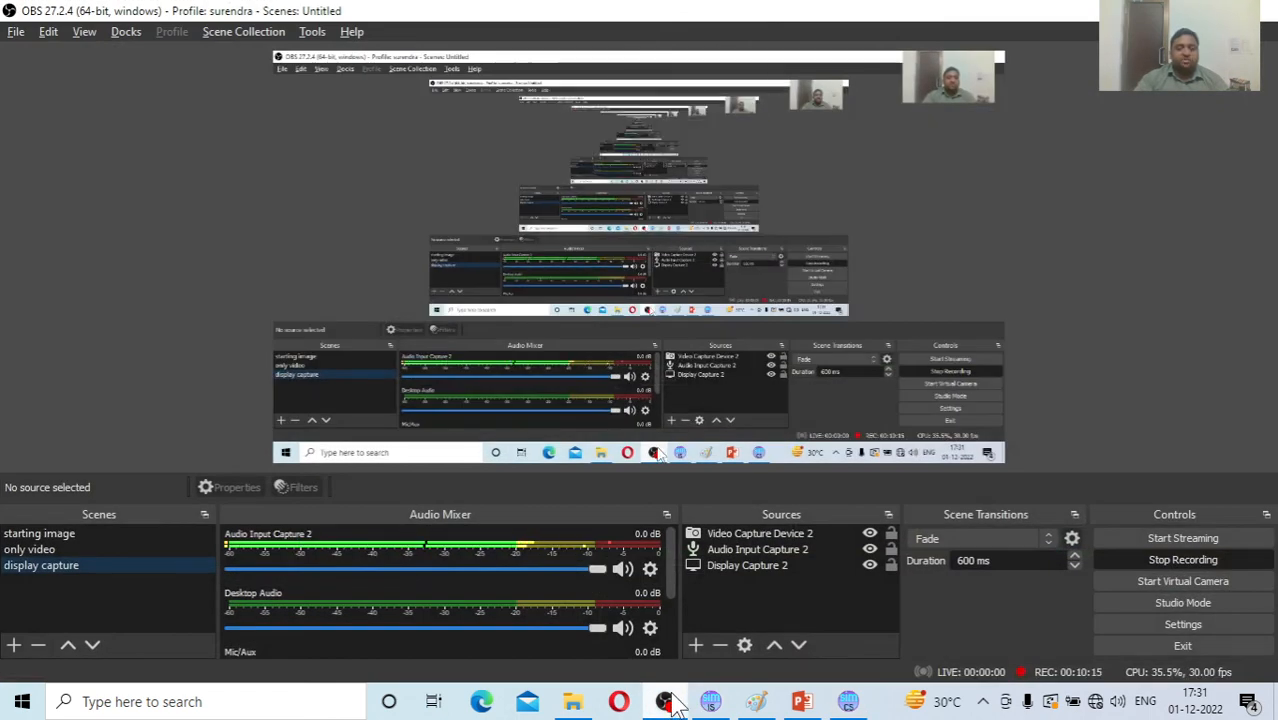
{"action": "left_click", "coordinate": [42, 550]}
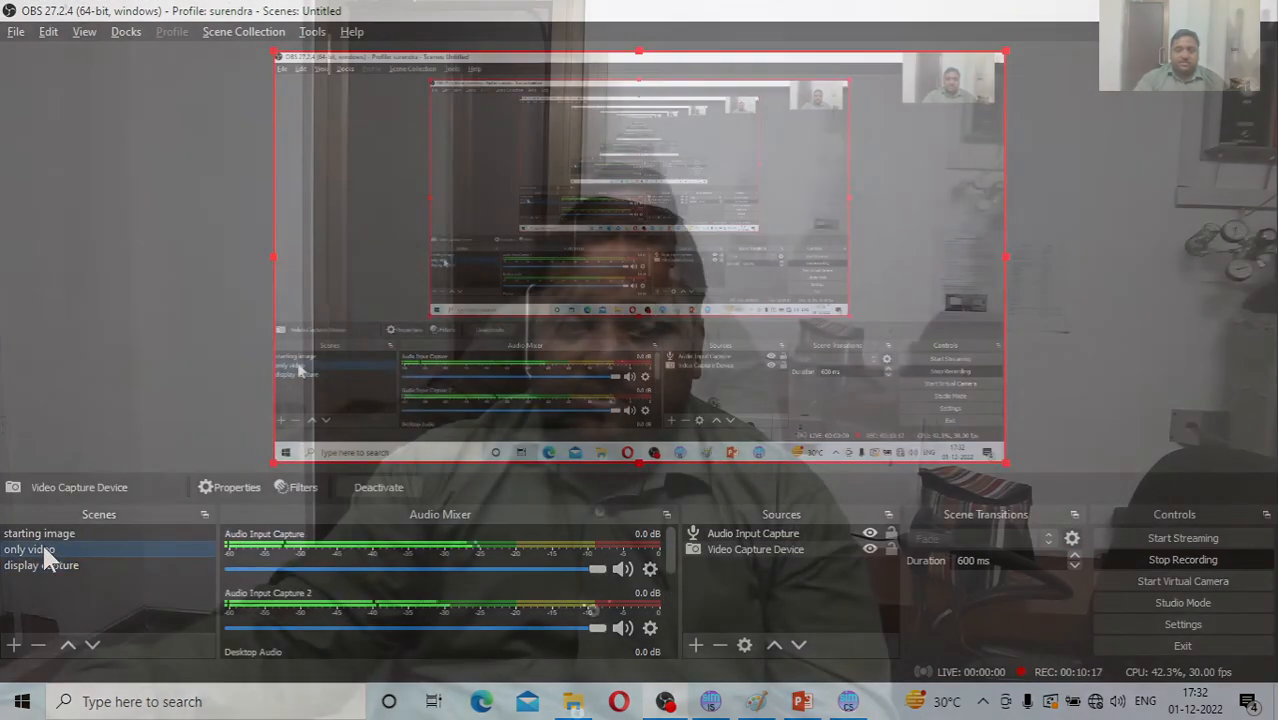